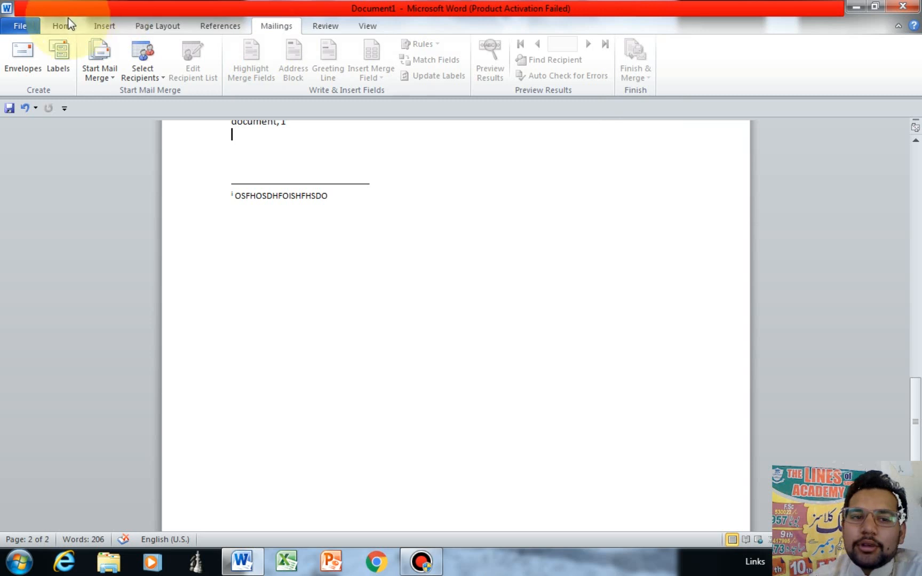
Step: Look through the Home, Insert, Page Layout and Mailings tabs, add 'N' below the text, then open File Info
{"action": "left_click", "coordinate": [75, 30]}
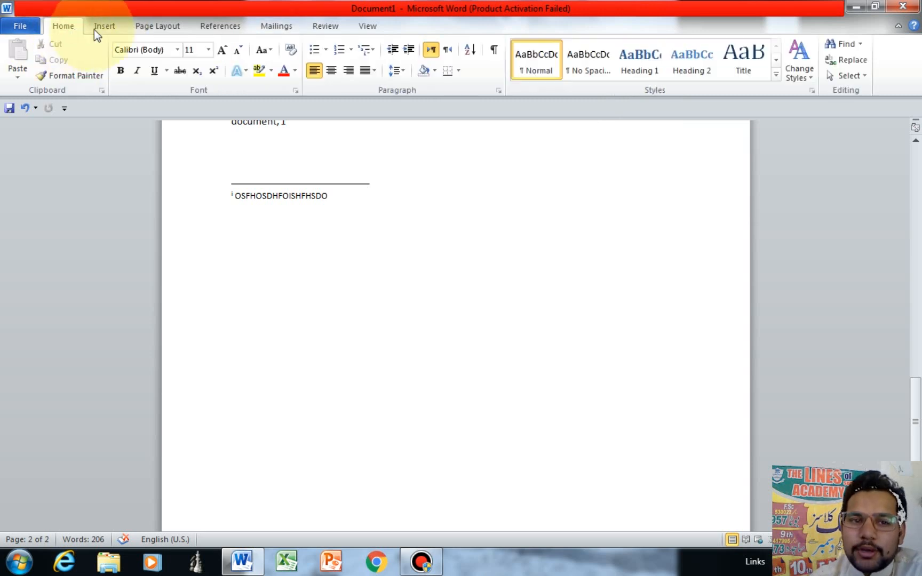
{"action": "left_click", "coordinate": [94, 29]}
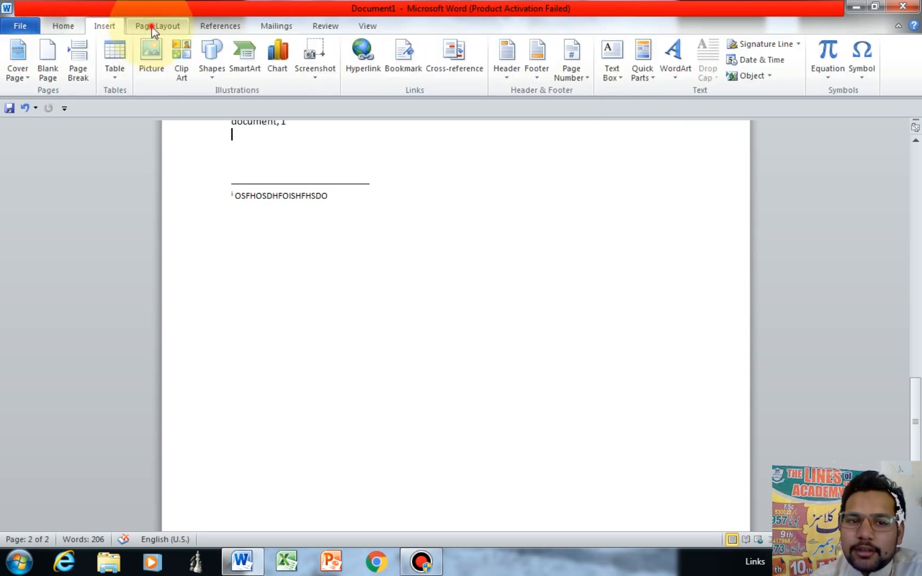
{"action": "left_click", "coordinate": [153, 26]}
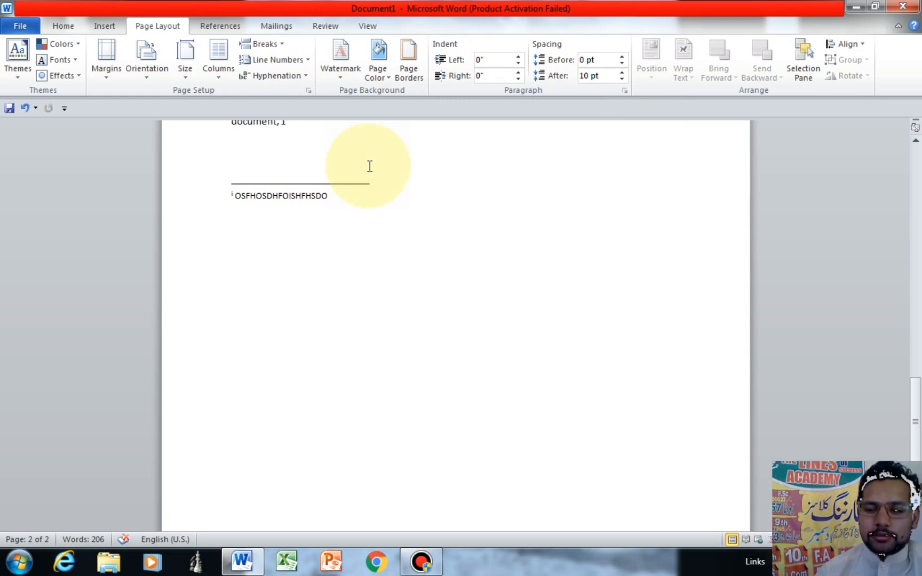
{"action": "left_click", "coordinate": [294, 24]}
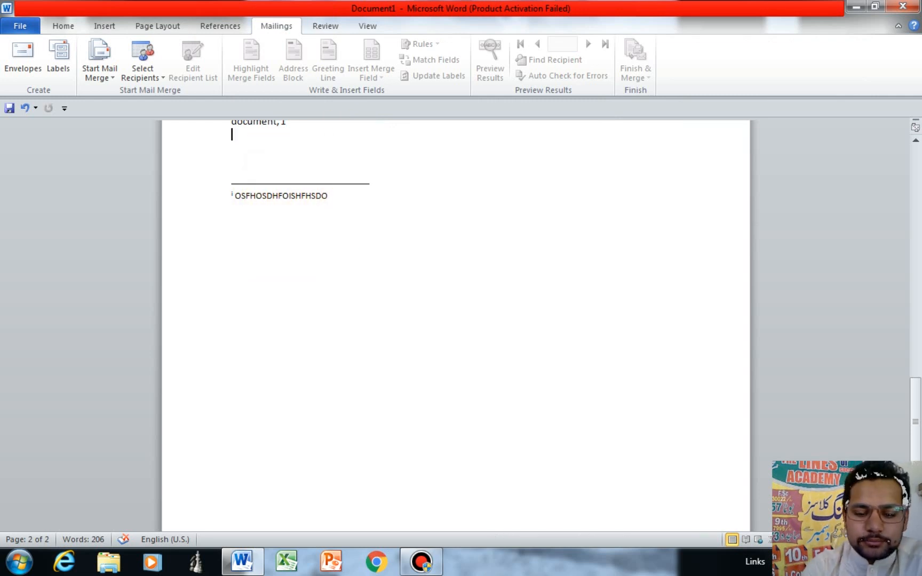
{"action": "type", "text": "N"}
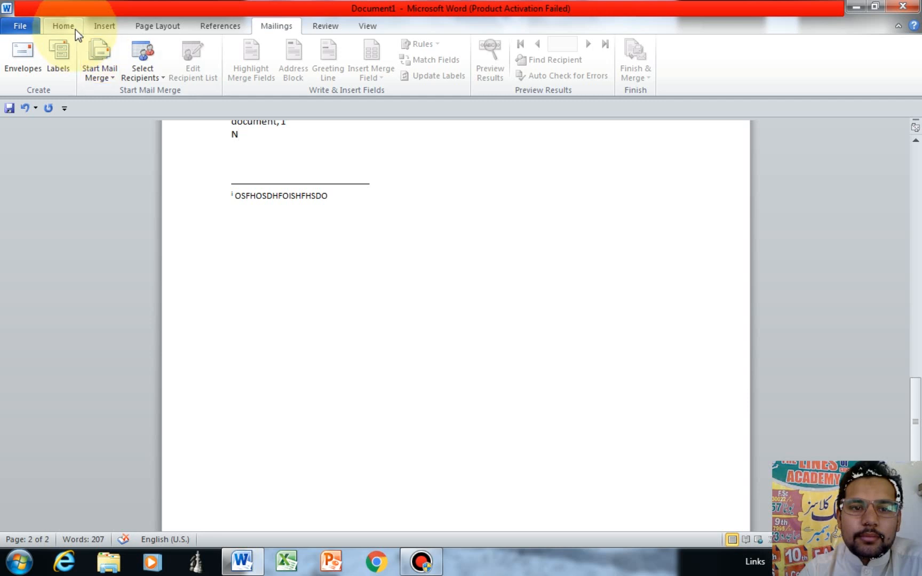
{"action": "key", "text": "alt+f"}
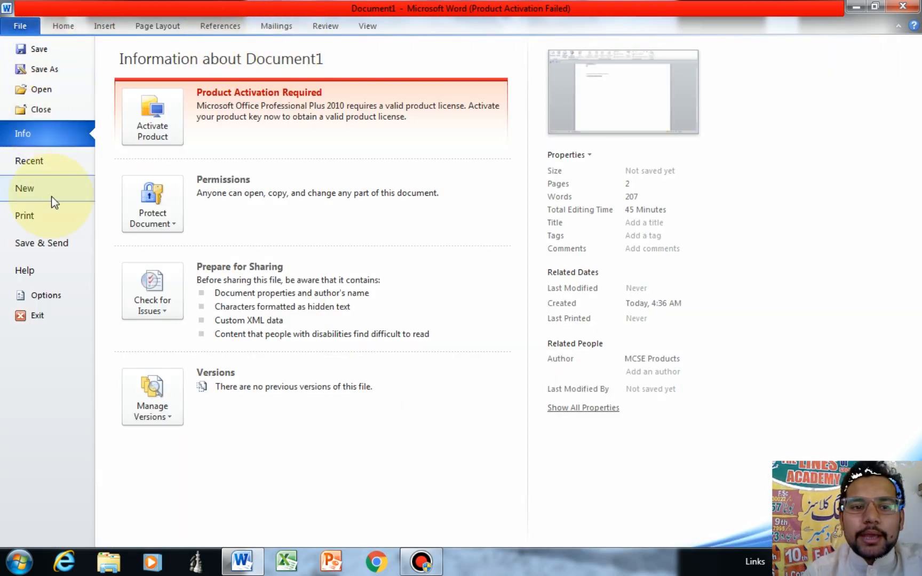
Step: Create the blank document Document2 from File > New and show its Mailings tools
{"action": "left_click", "coordinate": [40, 190]}
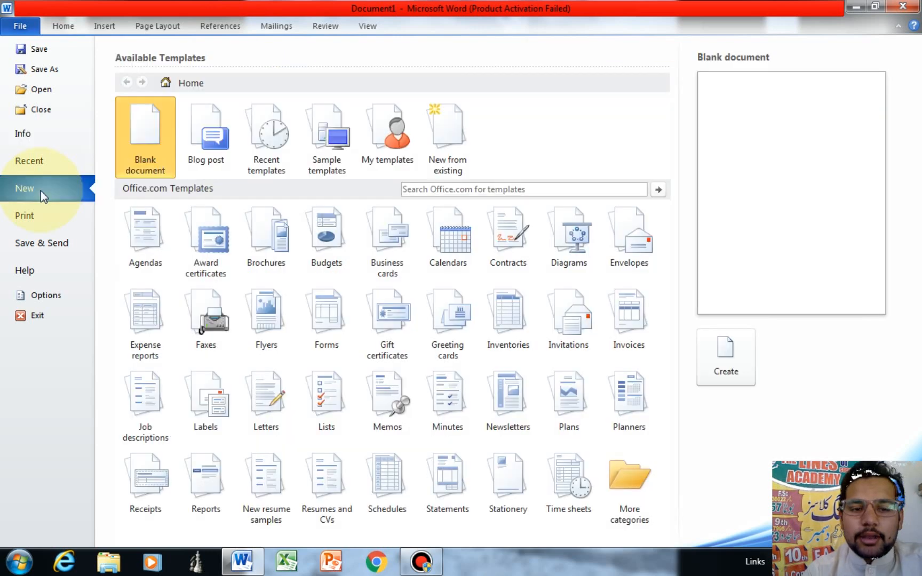
{"action": "double_click", "coordinate": [132, 121]}
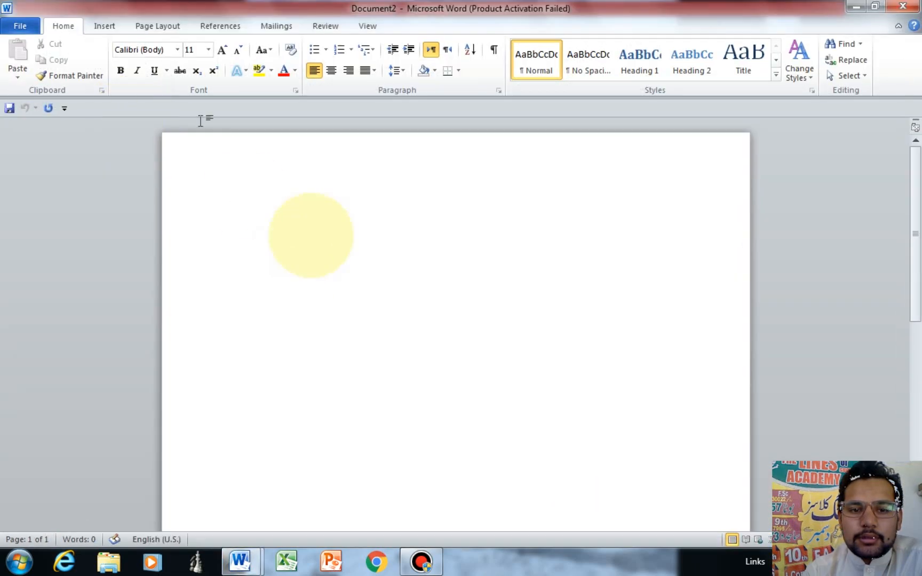
{"action": "left_click", "coordinate": [269, 27]}
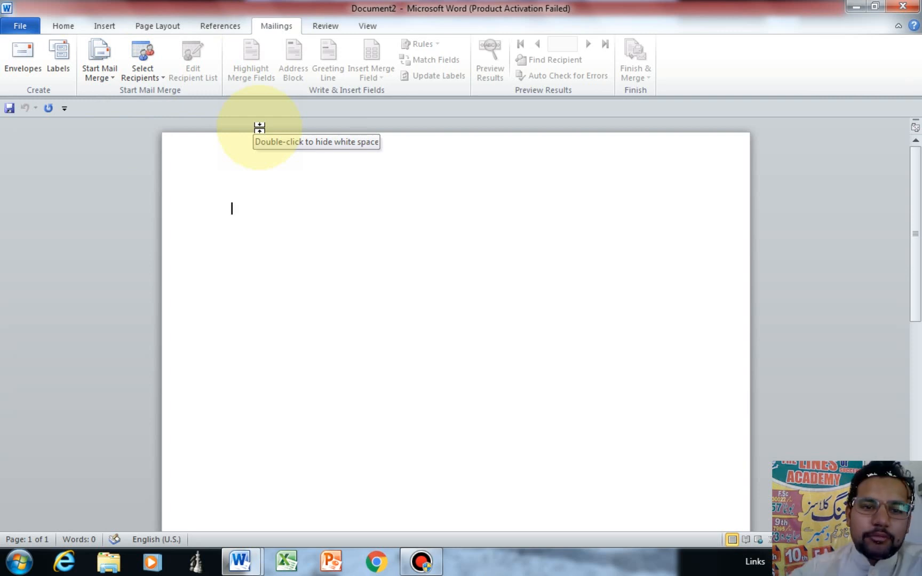
Step: Open the Envelopes and Labels dialog from the Mailings tab
{"action": "left_click", "coordinate": [28, 46]}
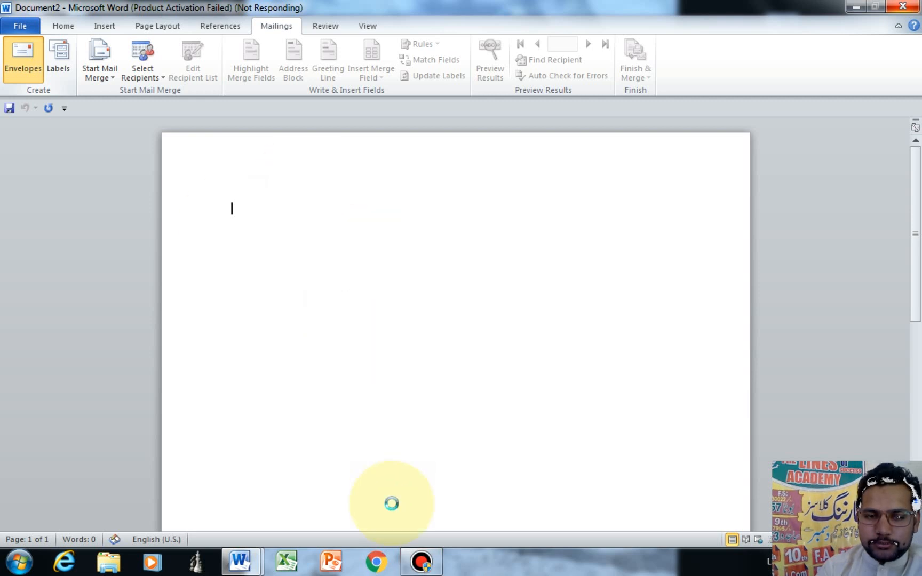
{"action": "left_click", "coordinate": [422, 565]}
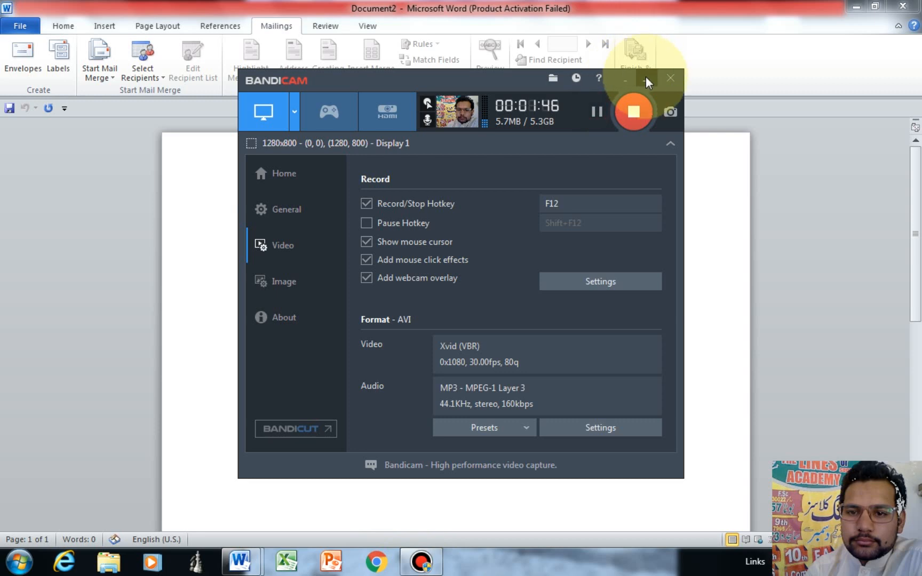
{"action": "left_click", "coordinate": [646, 80]}
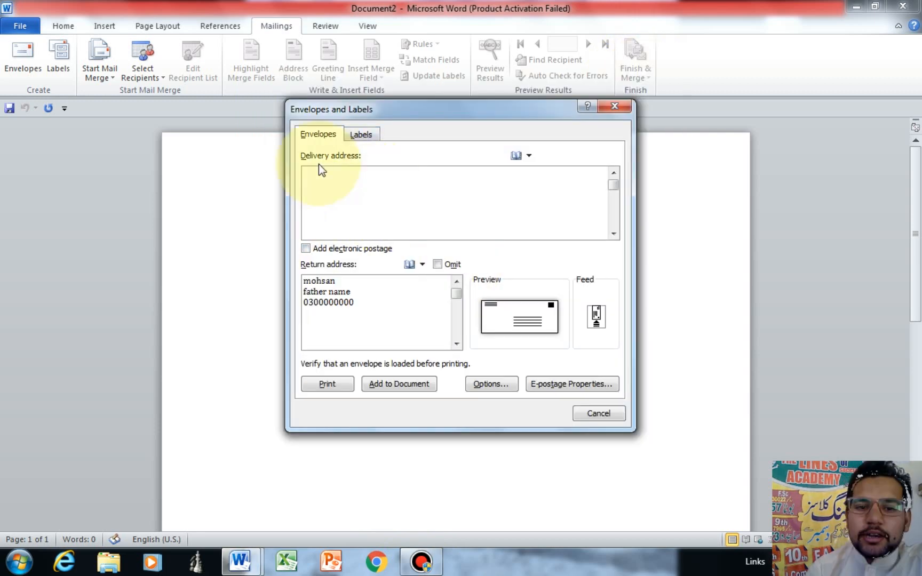
Step: Enter a delivery address of KARACHI, the recipient's name and phone number, then add the envelope to the document
{"action": "left_click", "coordinate": [320, 177]}
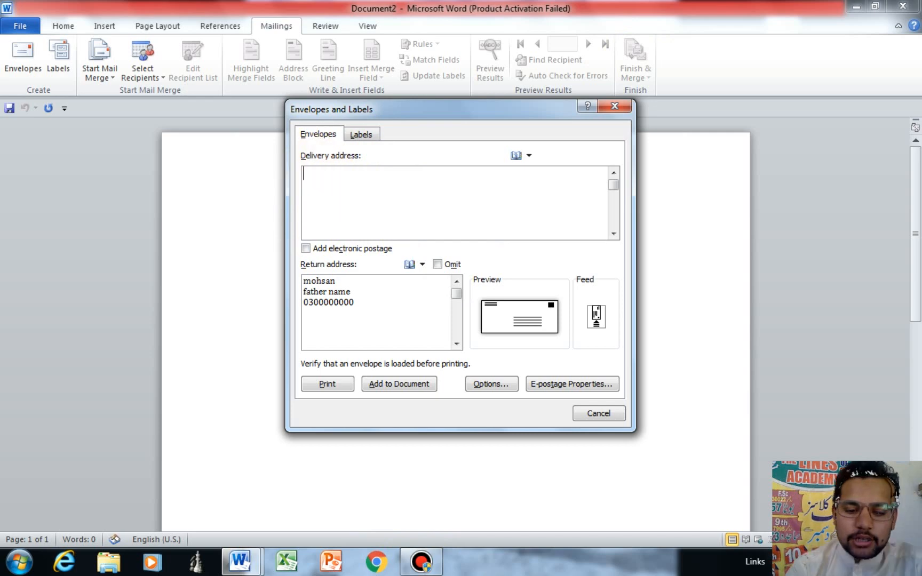
{"action": "type", "text": "KARACHI"}
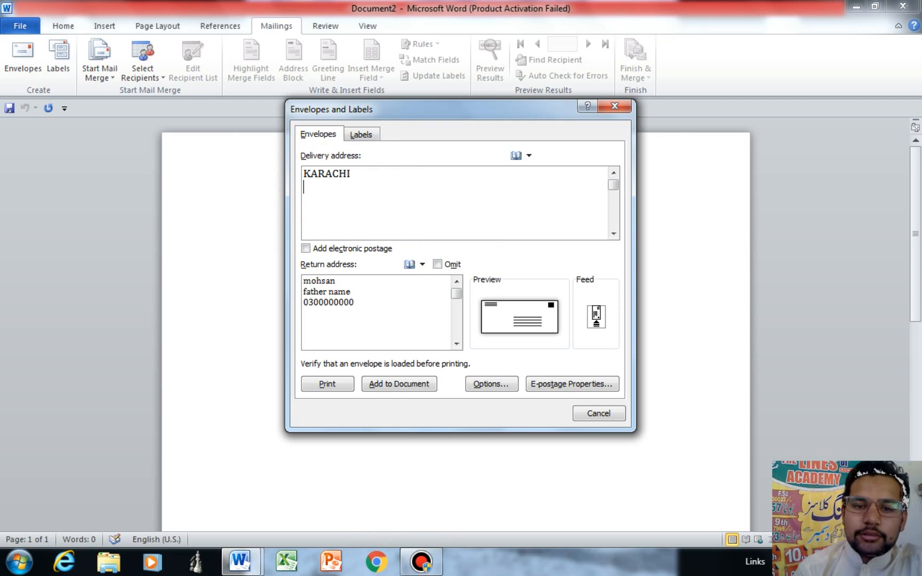
{"action": "key", "text": "Return"}
{"action": "type", "text": "ALI"}
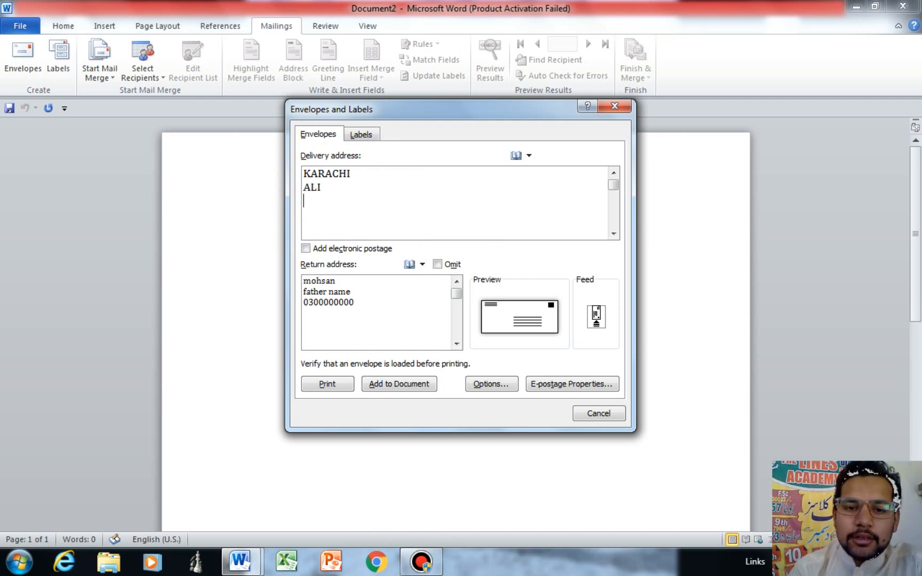
{"action": "key", "text": "Return"}
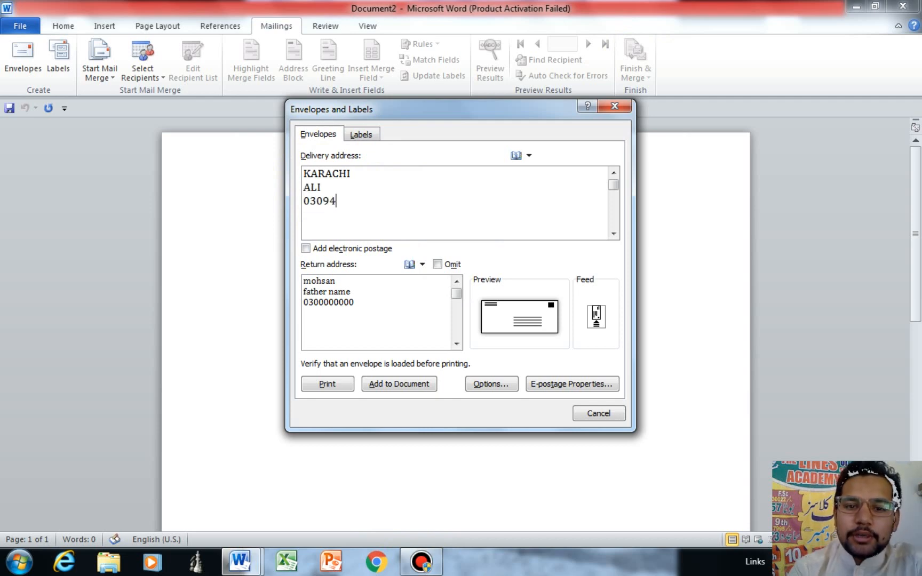
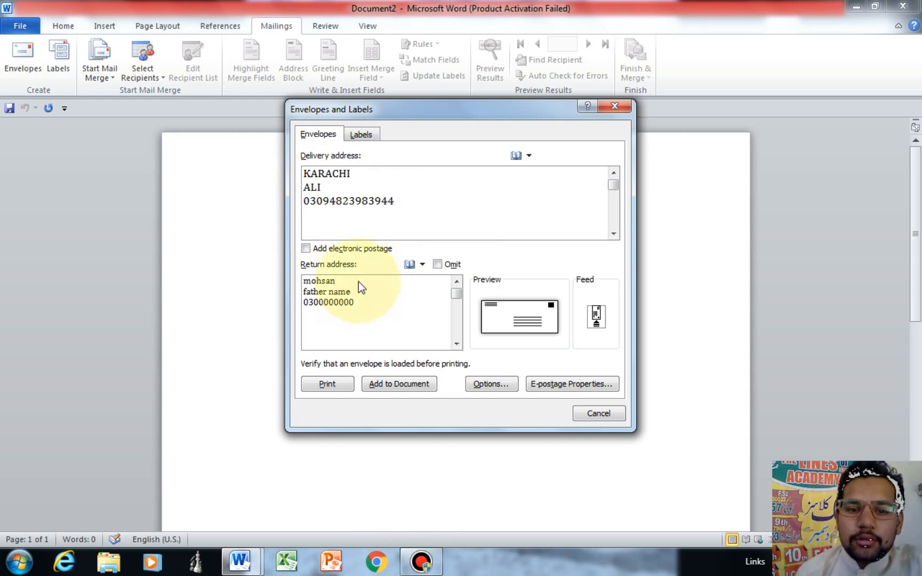
{"action": "double_click", "coordinate": [326, 281]}
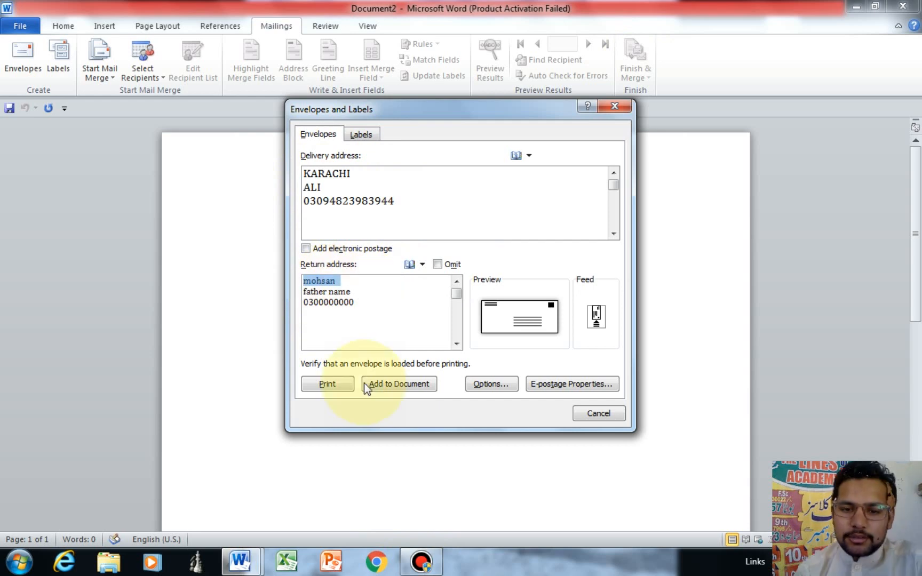
{"action": "left_click", "coordinate": [393, 387]}
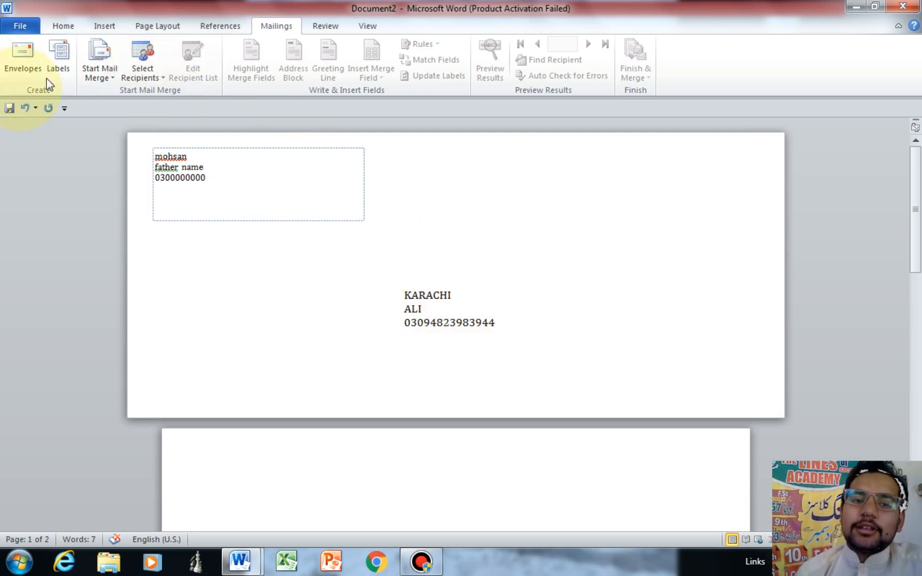
Step: From page 2, open the Labels settings and place the cursor in the Address box
{"action": "left_click", "coordinate": [212, 453]}
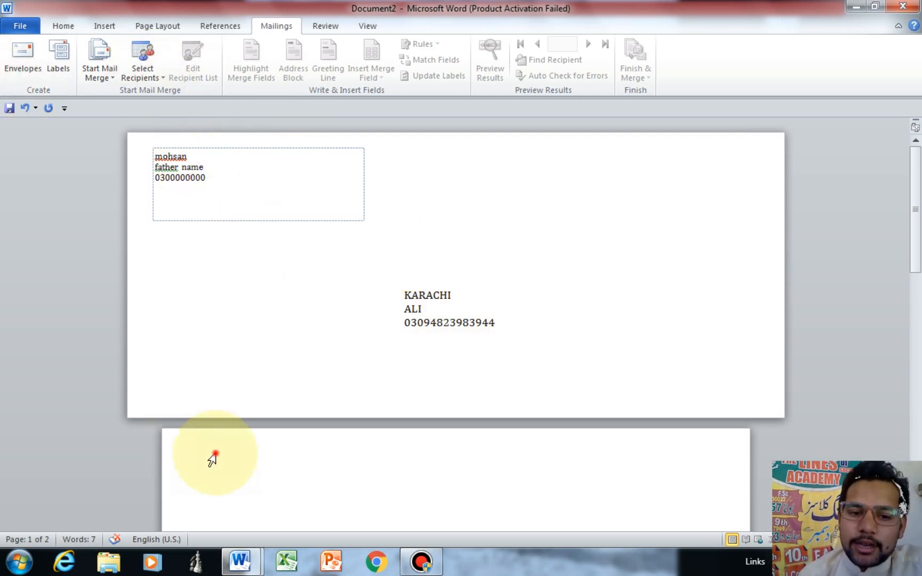
{"action": "left_click", "coordinate": [58, 52]}
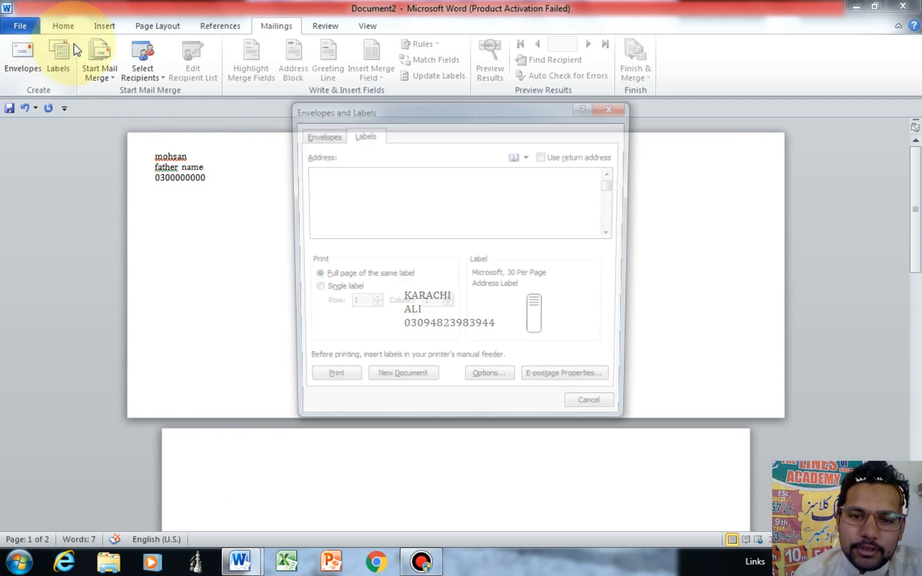
{"action": "left_click", "coordinate": [320, 169]}
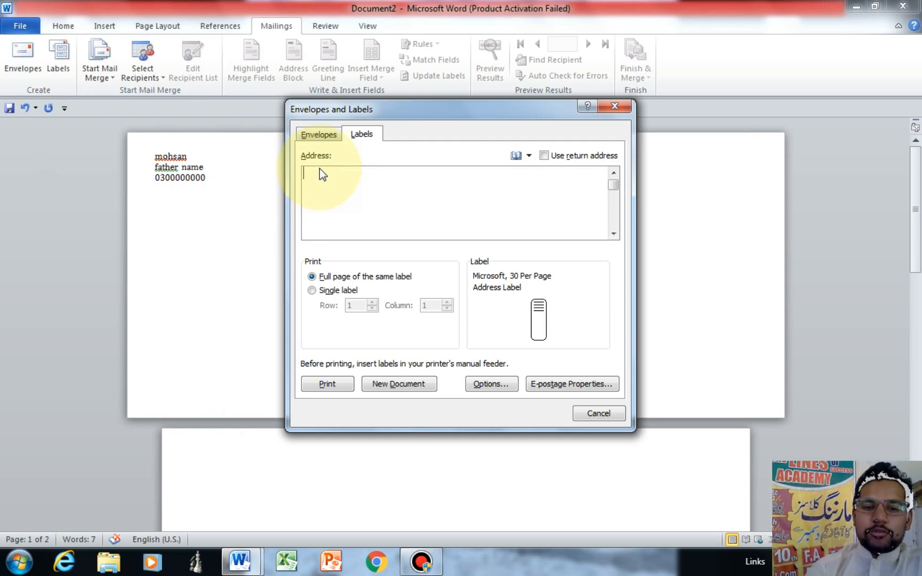
Step: Type the four-line label address, including the line 'date 112344' and a phone number line
{"action": "type", "text": "Lhoe"}
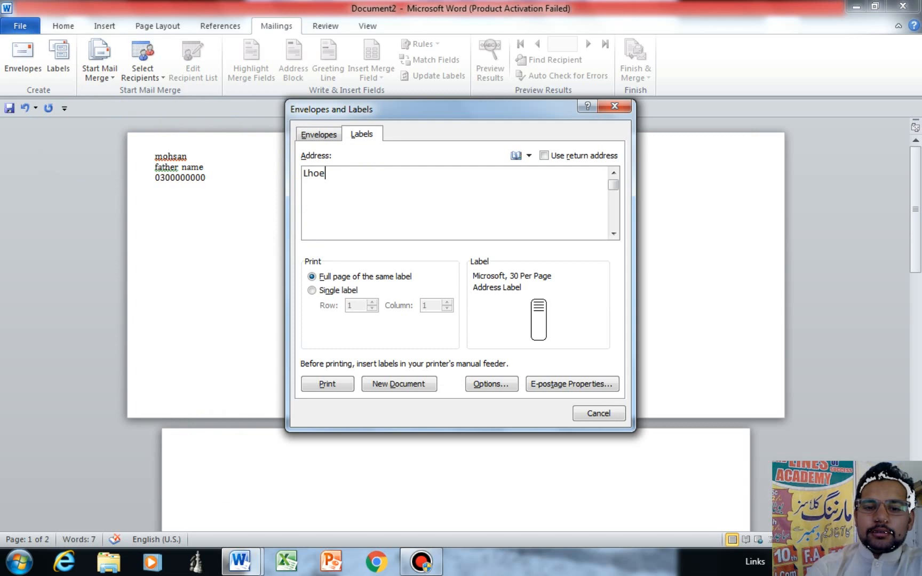
{"action": "key", "text": "Return"}
{"action": "type", "text": "OLI"}
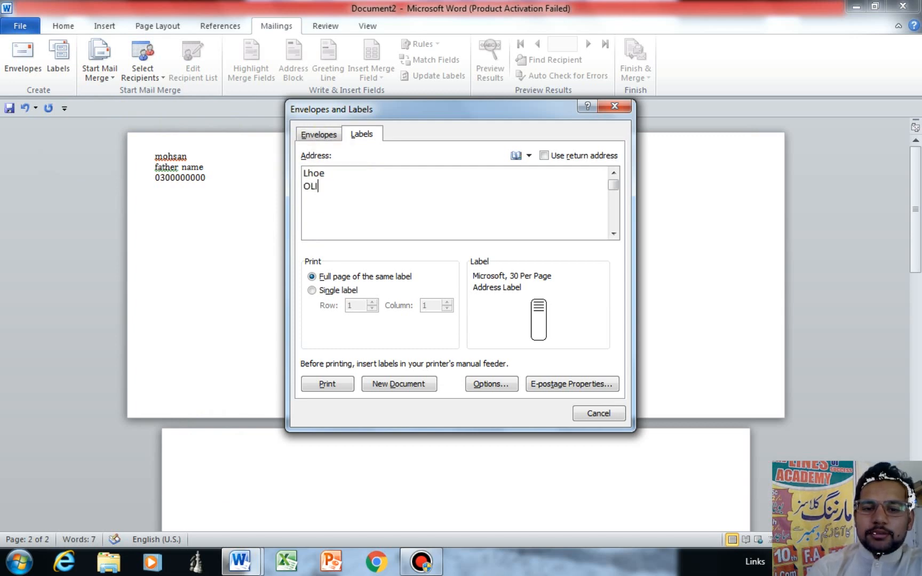
{"action": "key", "text": "Return"}
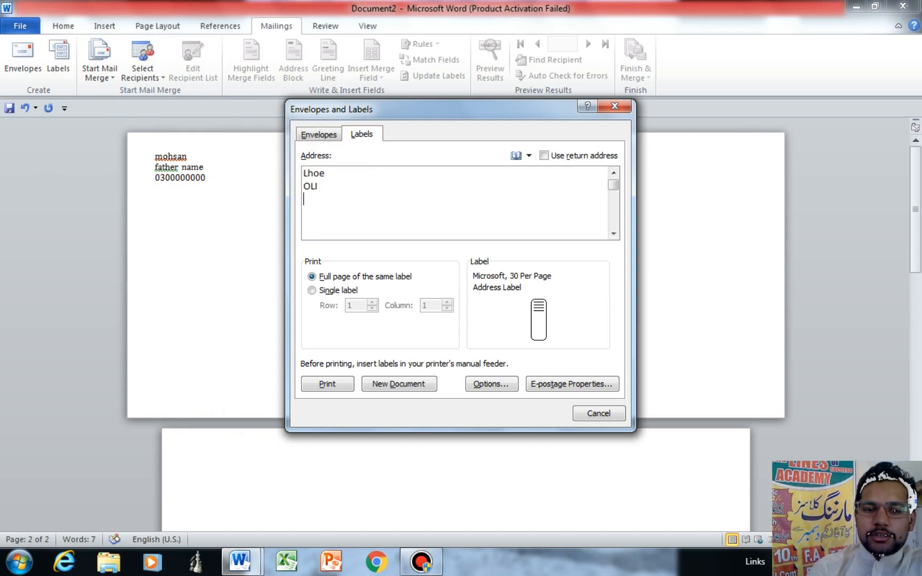
{"action": "type", "text": "Sre"}
{"action": "key", "text": "BackSpace"}
{"action": "key", "text": "BackSpace"}
{"action": "key", "text": "BackSpace"}
{"action": "key", "text": "BackSpace"}
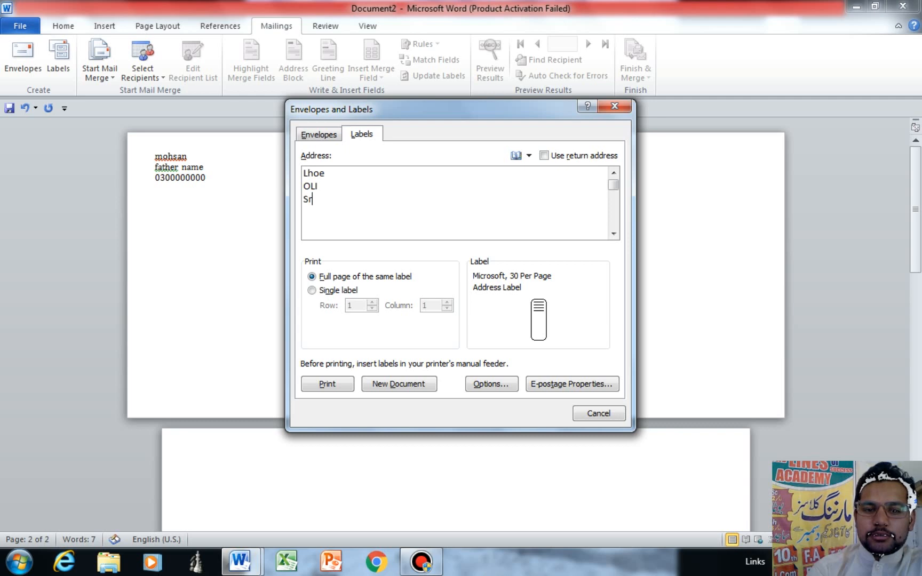
{"action": "type", "text": "datw"}
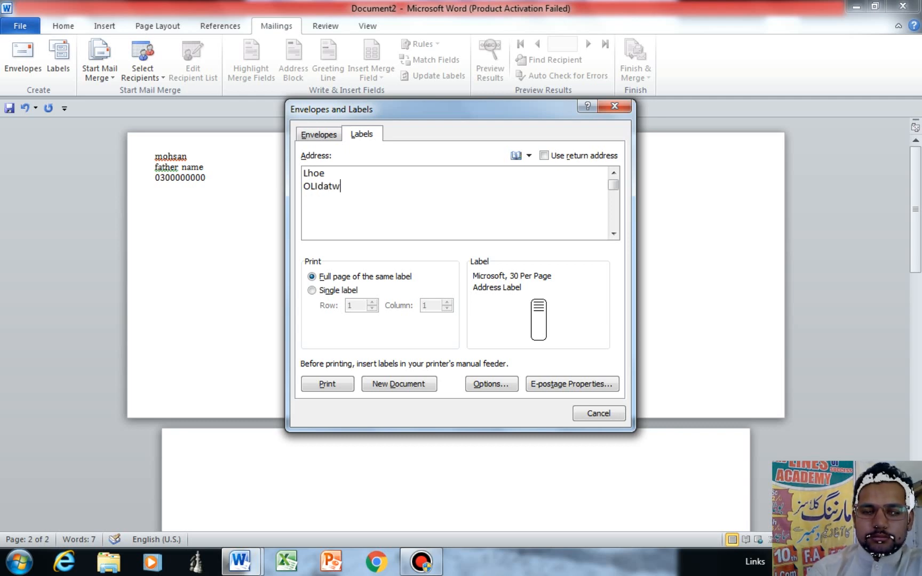
{"action": "key", "text": "Return"}
{"action": "type", "text": "datw"}
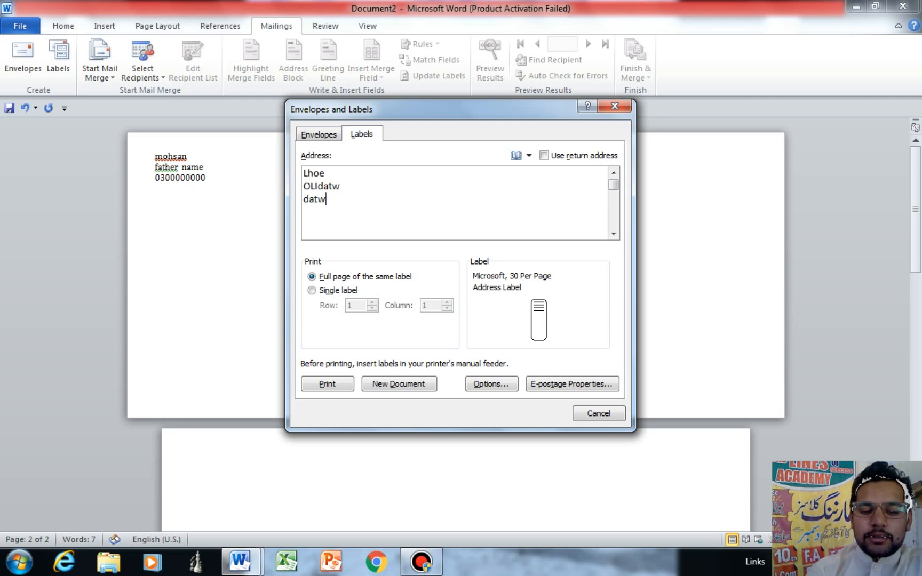
{"action": "key", "text": "BackSpace"}
{"action": "type", "text": "e 112"}
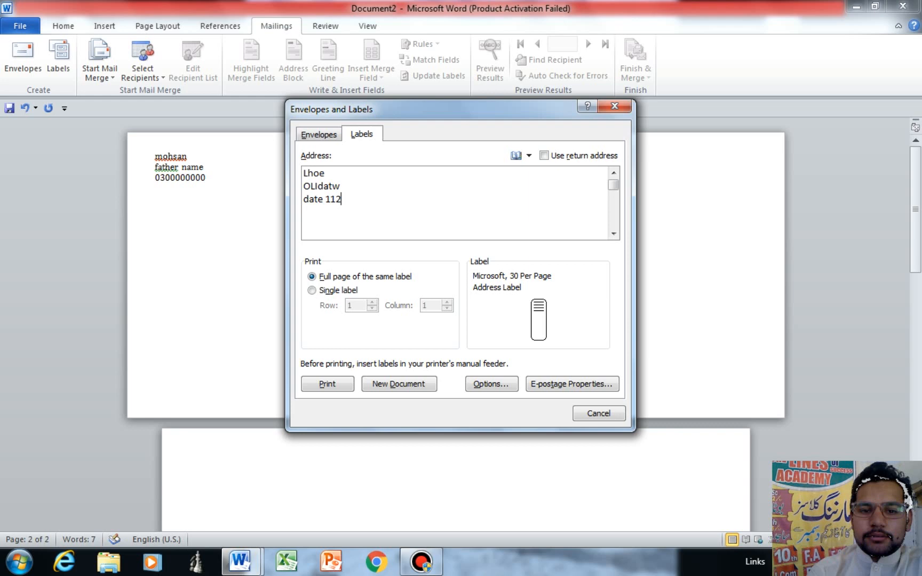
{"action": "type", "text": "344"}
{"action": "key", "text": "Return"}
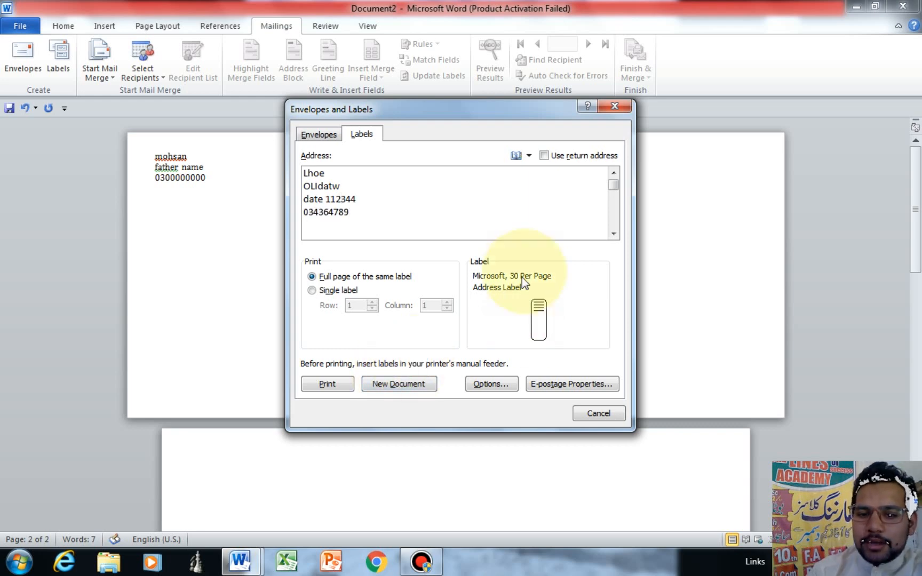
Step: Choose the Microsoft 30 Per Page label product and create a new labels document
{"action": "left_click", "coordinate": [514, 281]}
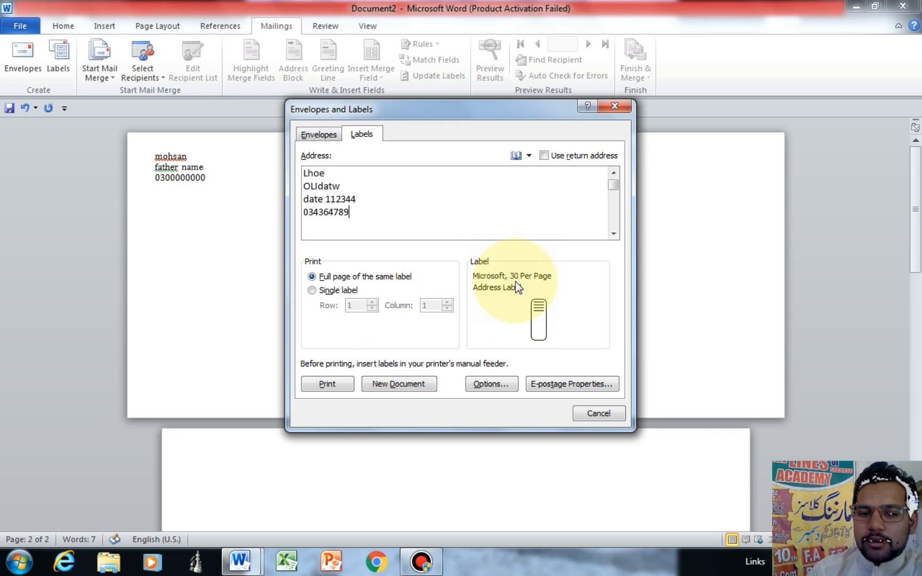
{"action": "left_click", "coordinate": [516, 282]}
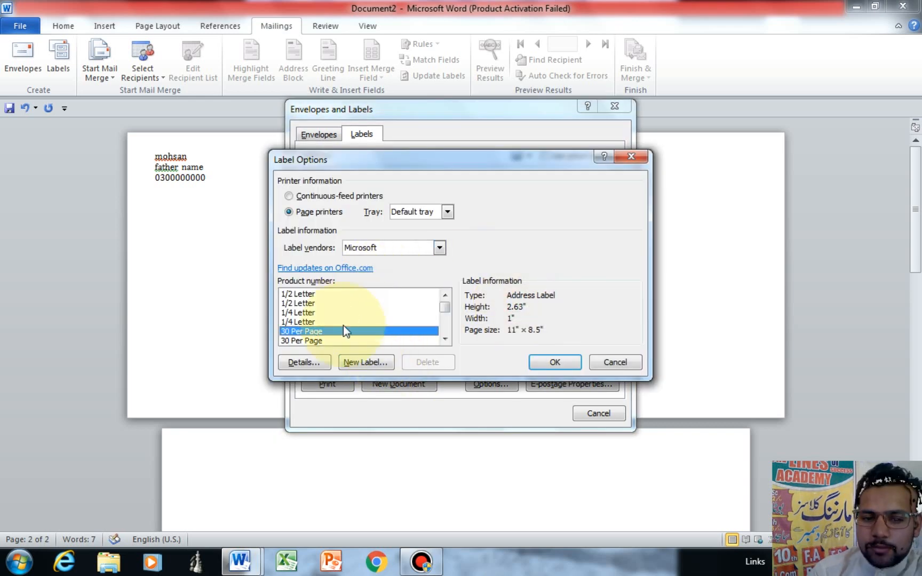
{"action": "double_click", "coordinate": [302, 332]}
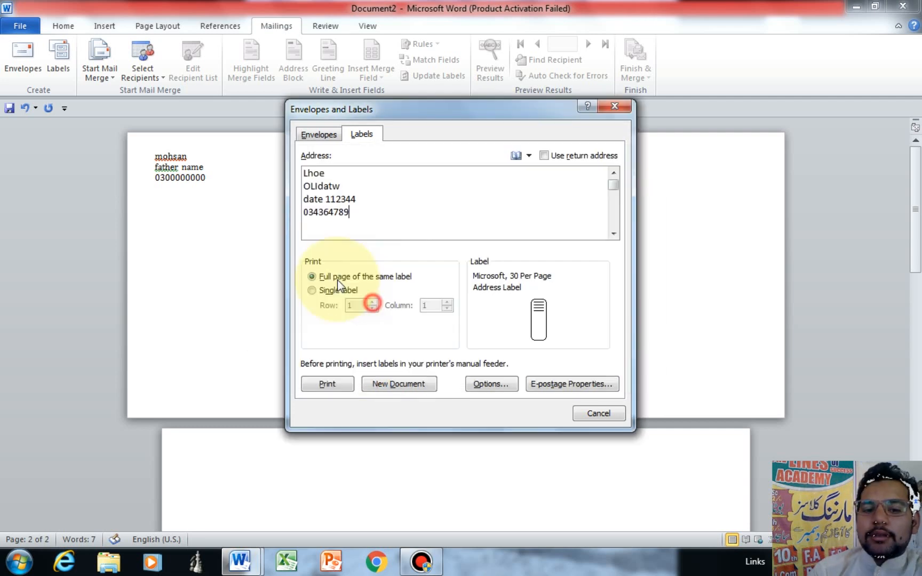
{"action": "left_click", "coordinate": [401, 385]}
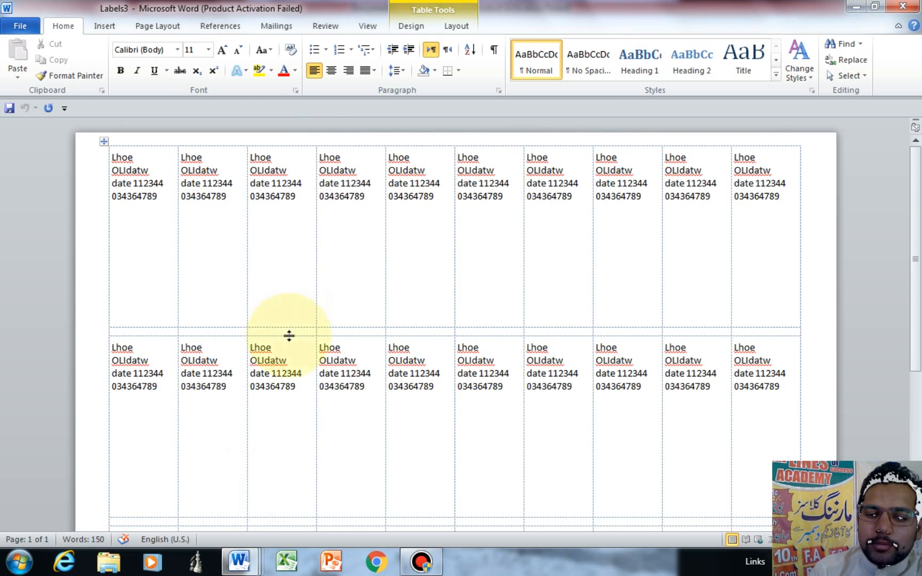
Step: Scroll through the Labels3 sheet, switch between Mailings and Home, and open its File Info page
{"action": "scroll", "coordinate": [917, 288], "scroll_direction": "down", "scroll_amount": 5}
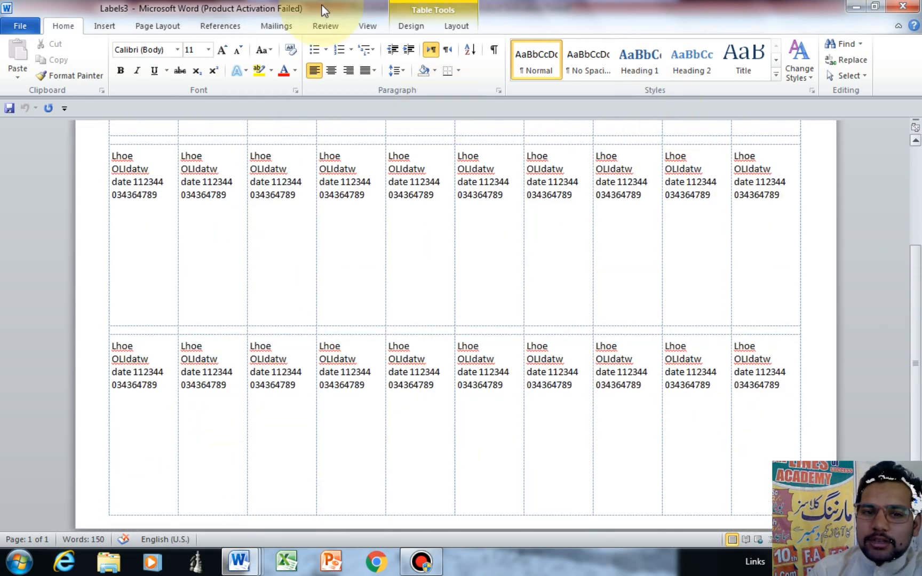
{"action": "left_click", "coordinate": [284, 27]}
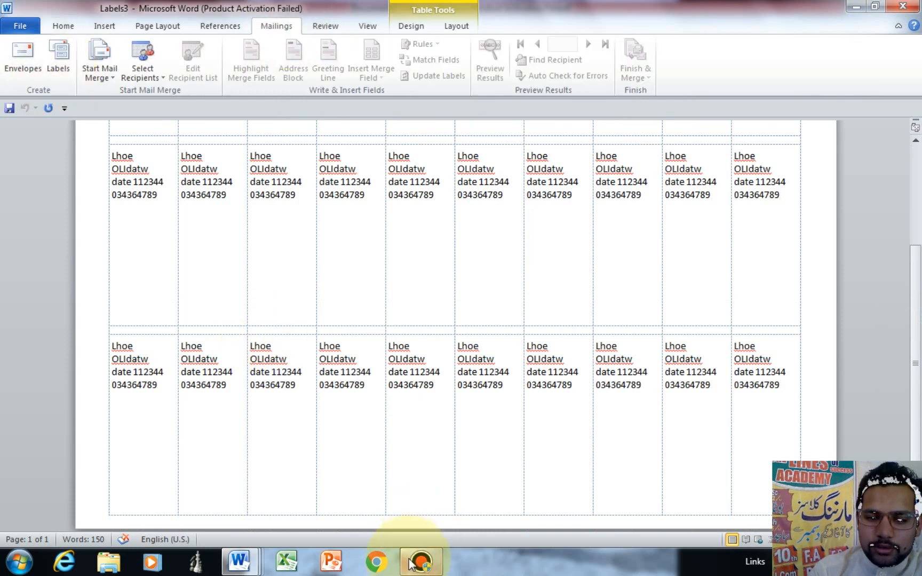
{"action": "left_click", "coordinate": [212, 465]}
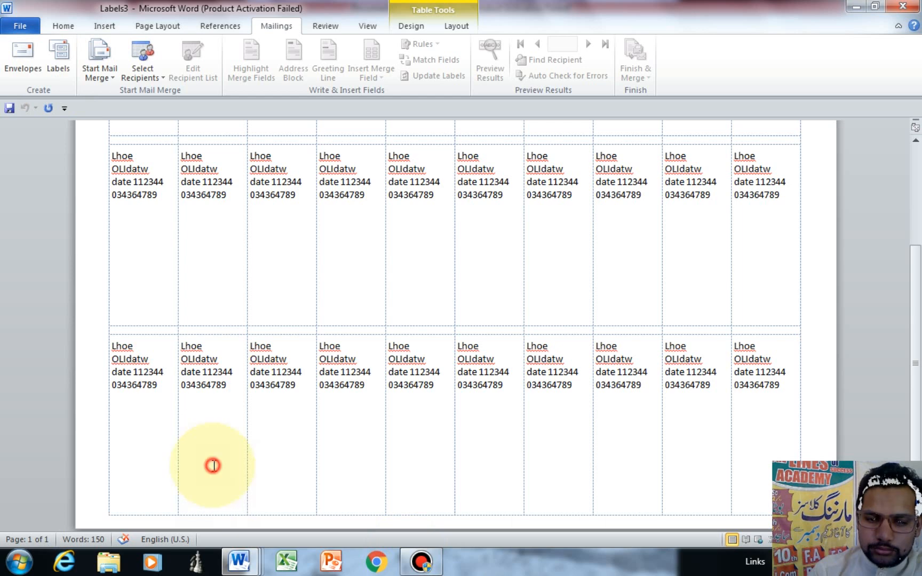
{"action": "left_click", "coordinate": [61, 26]}
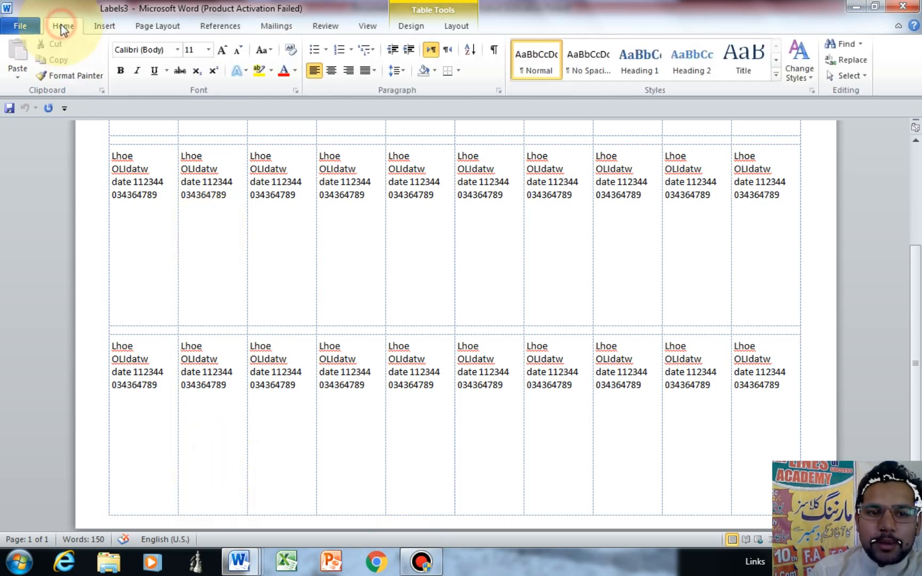
{"action": "left_click", "coordinate": [39, 21]}
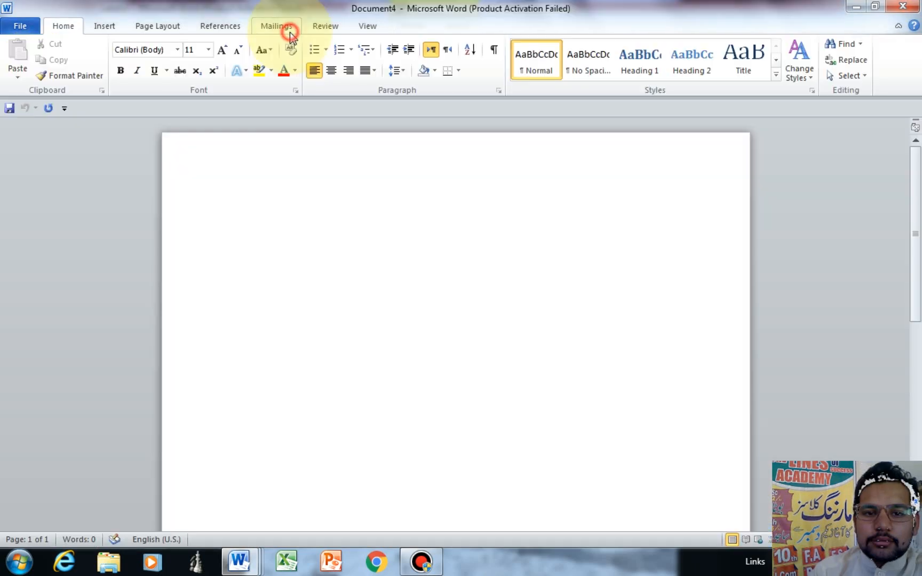
Step: On Document4's Mailings tab, open the Start Mail Merge document-type list
{"action": "left_click", "coordinate": [276, 26]}
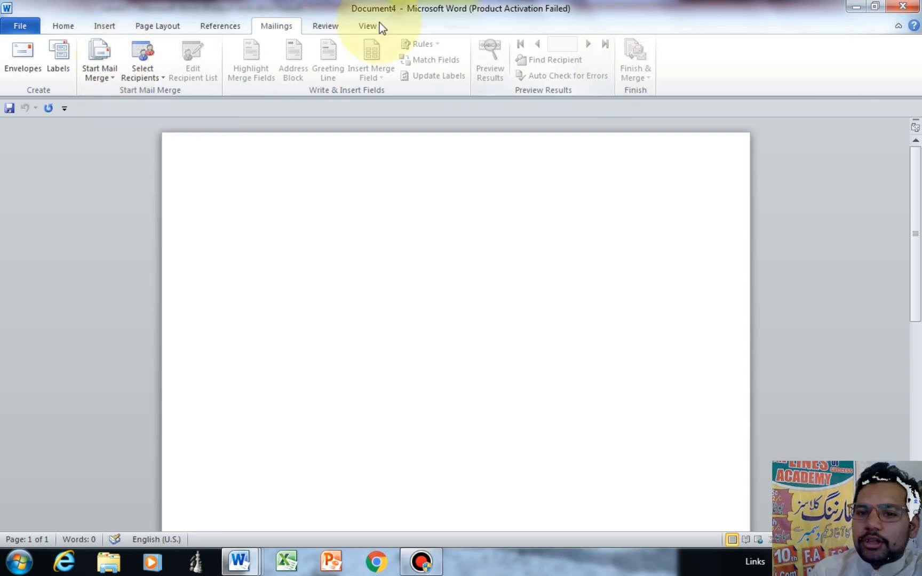
{"action": "left_click", "coordinate": [91, 63]}
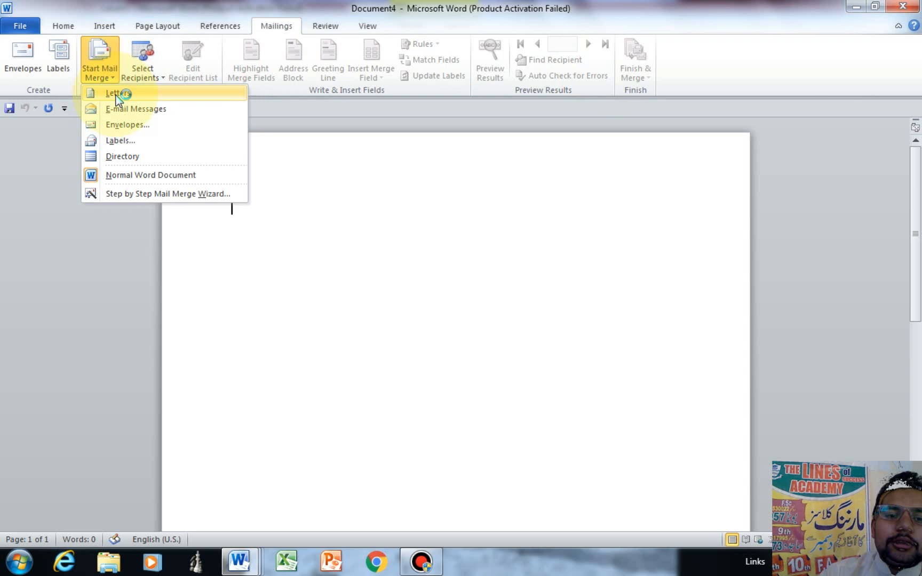
Step: Set the merge document type to Letters and type the heading 'Examination hall' at the top
{"action": "left_click", "coordinate": [359, 238]}
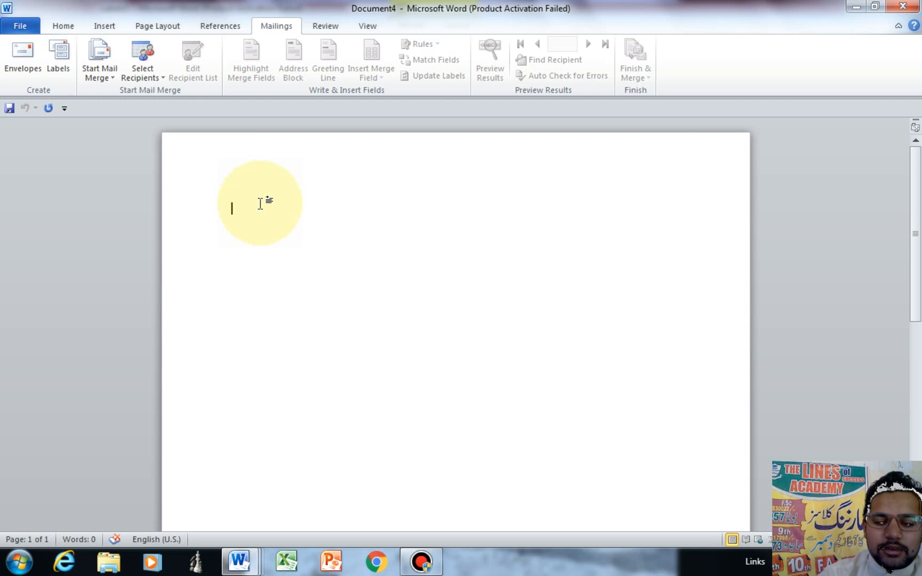
{"action": "key", "text": "BackSpace"}
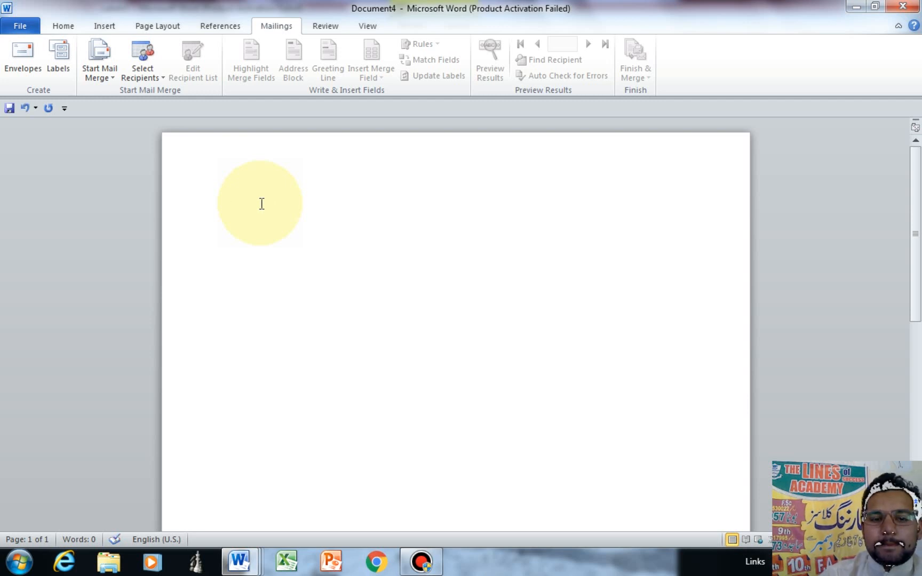
{"action": "left_click", "coordinate": [262, 204]}
{"action": "type", "text": "ex"}
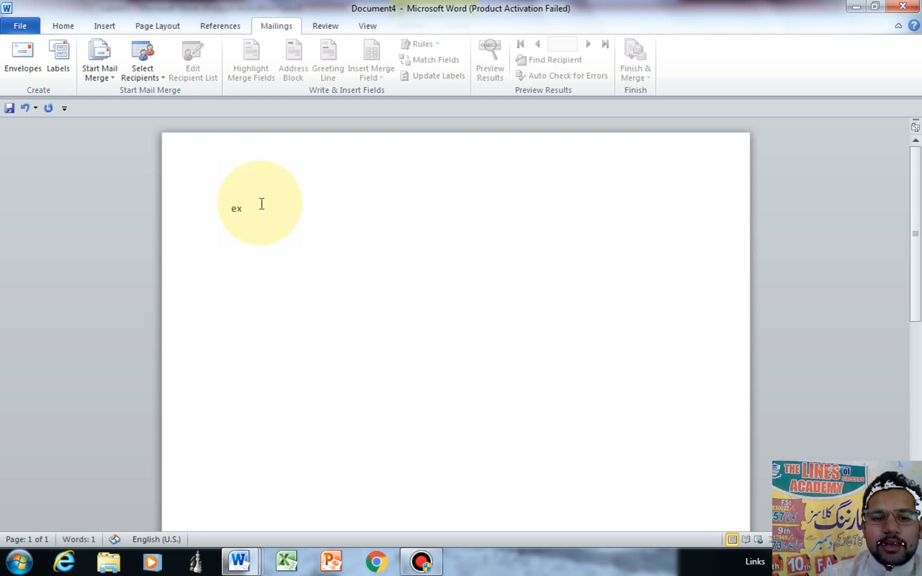
{"action": "type", "text": "ami"}
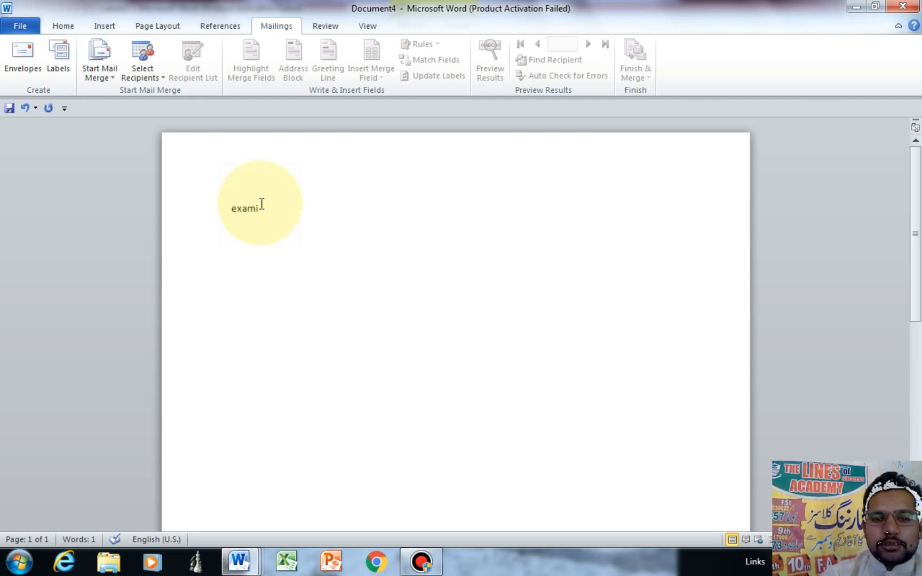
{"action": "type", "text": "nationha"}
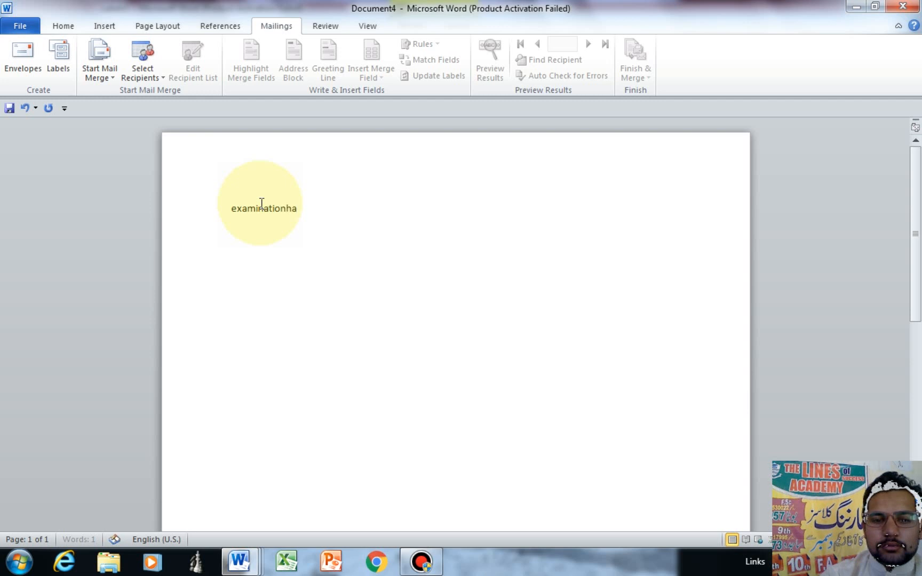
{"action": "type", "text": "ll"}
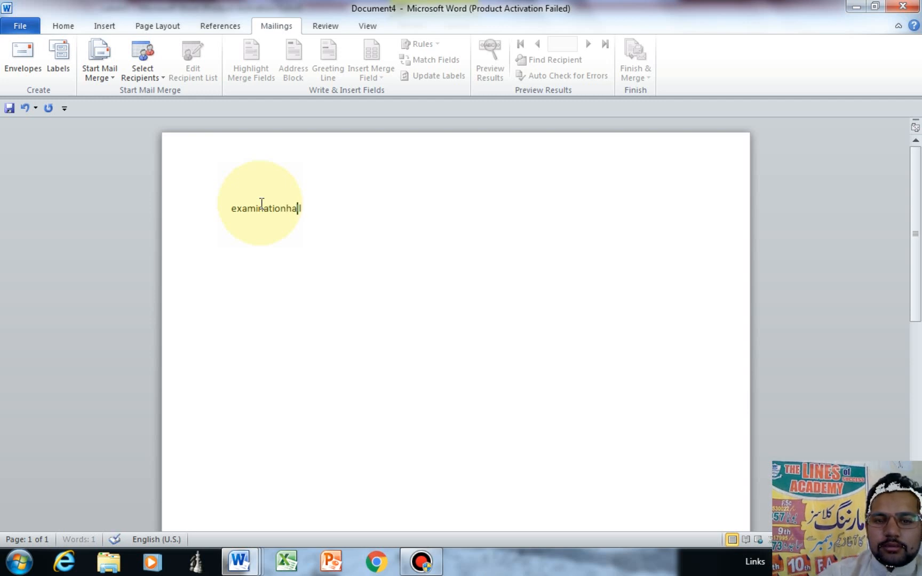
{"action": "key", "text": "Left"}
{"action": "key", "text": "Left"}
{"action": "key", "text": "Left"}
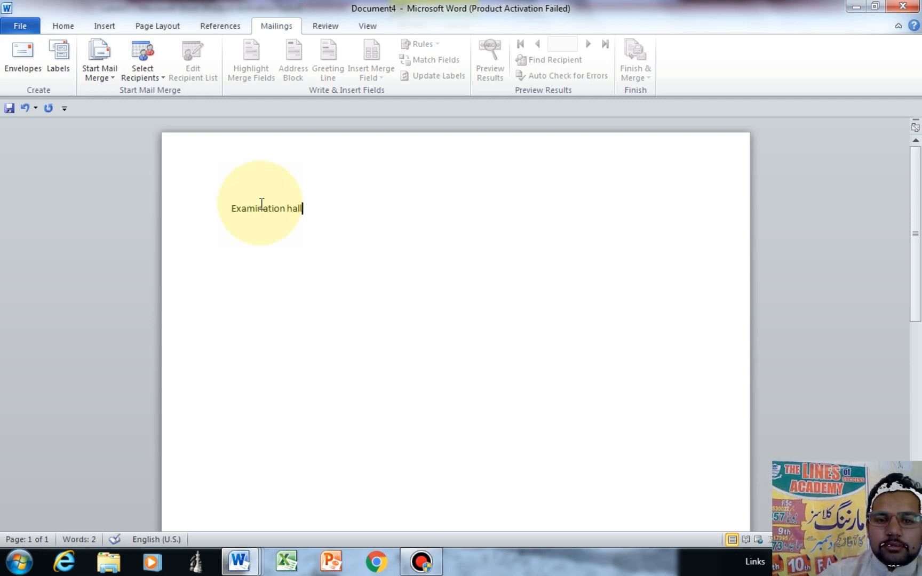
{"action": "key", "text": "End"}
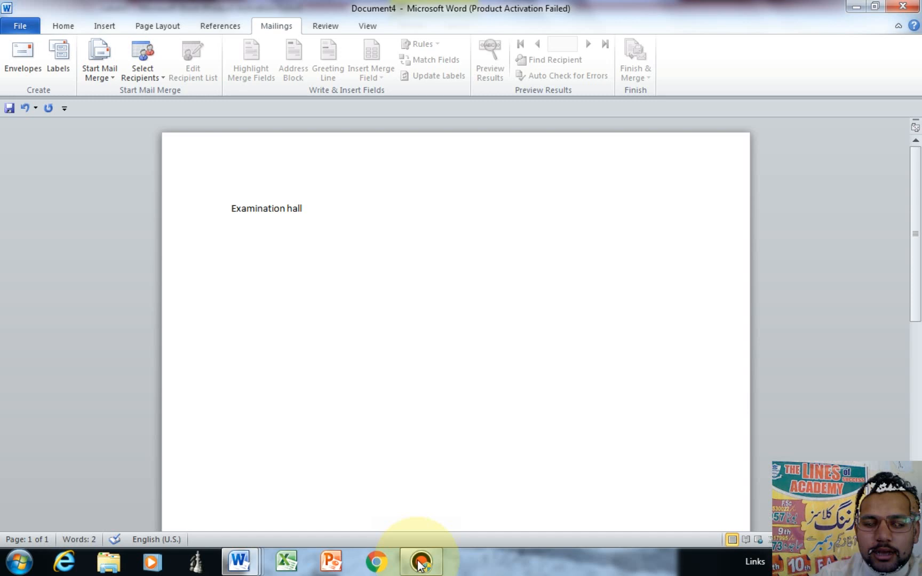
Step: Place the cursor on the blank line under DEAR and open the Select Recipients options
{"action": "left_click", "coordinate": [420, 563]}
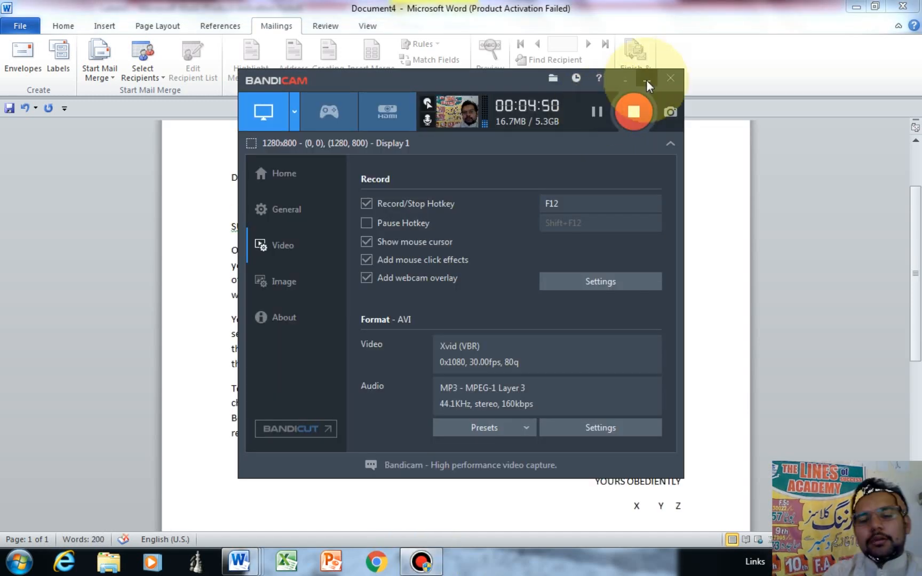
{"action": "left_click", "coordinate": [647, 81]}
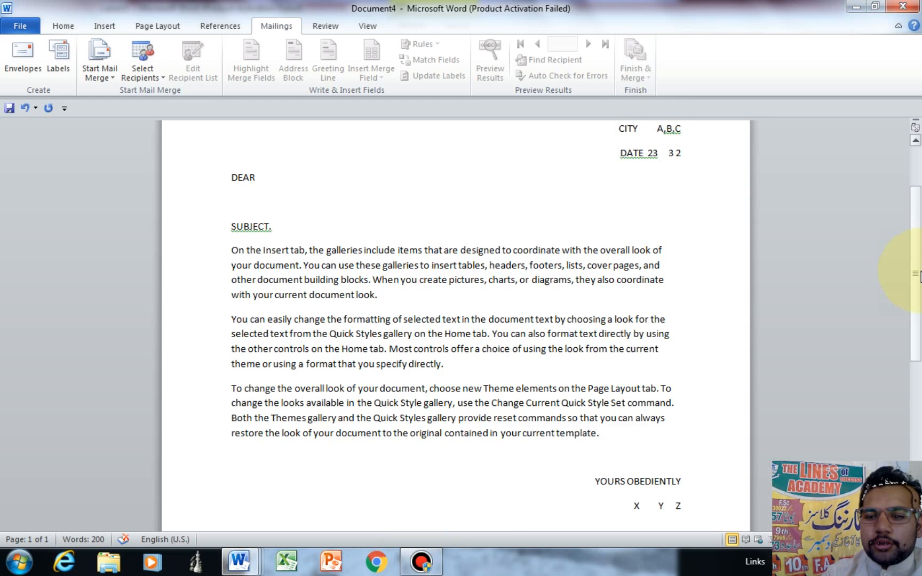
{"action": "left_click_drag", "start_coordinate": [916, 273], "coordinate": [918, 245]}
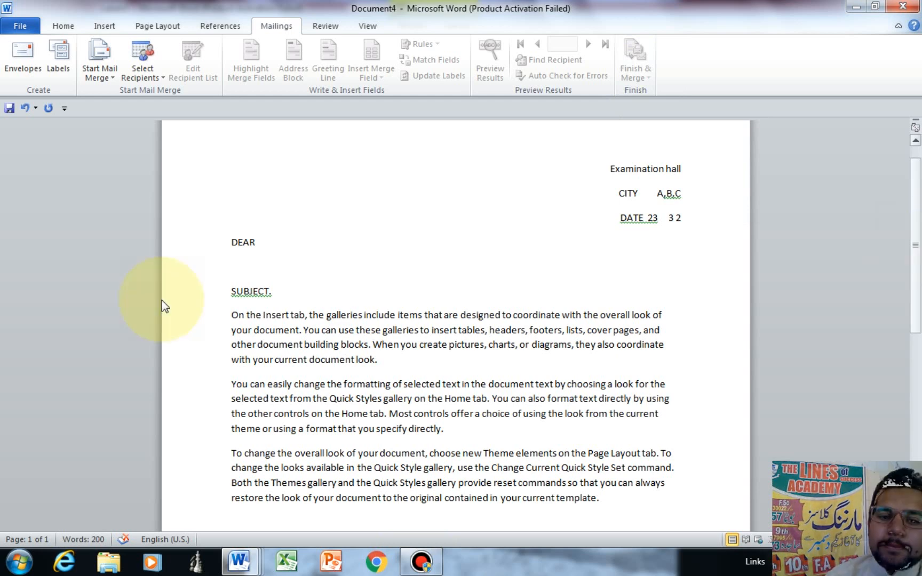
{"action": "left_click", "coordinate": [258, 265]}
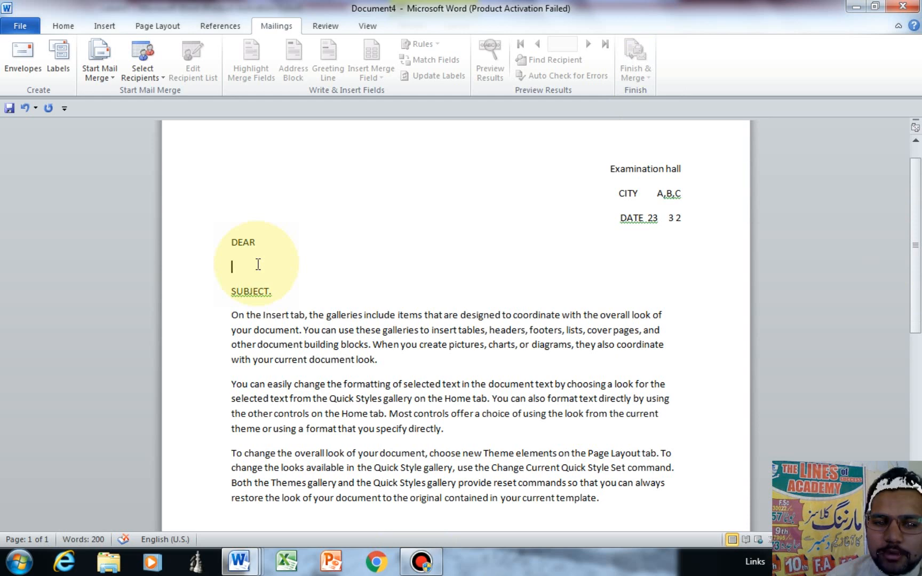
{"action": "left_click", "coordinate": [151, 70]}
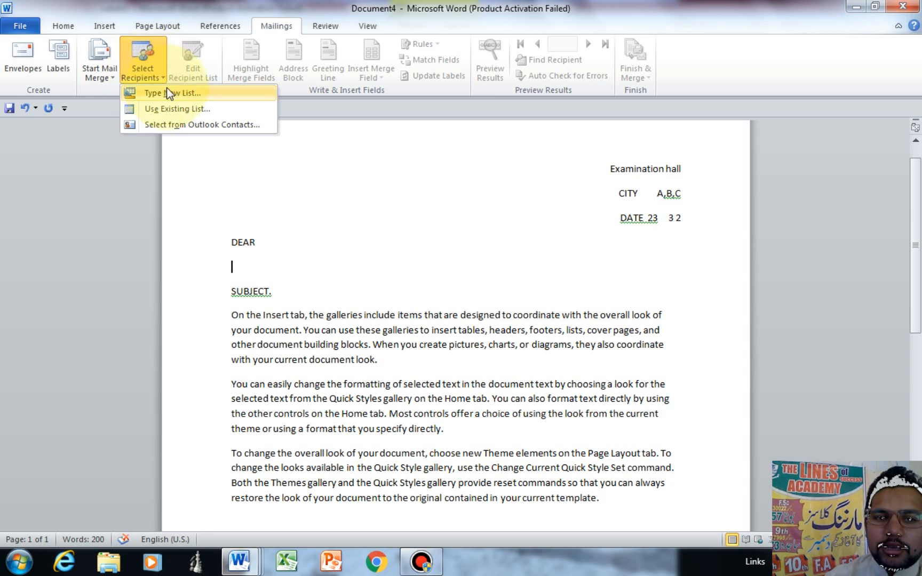
Step: Start typing a new recipient list and delete its blank entry
{"action": "left_click", "coordinate": [182, 95]}
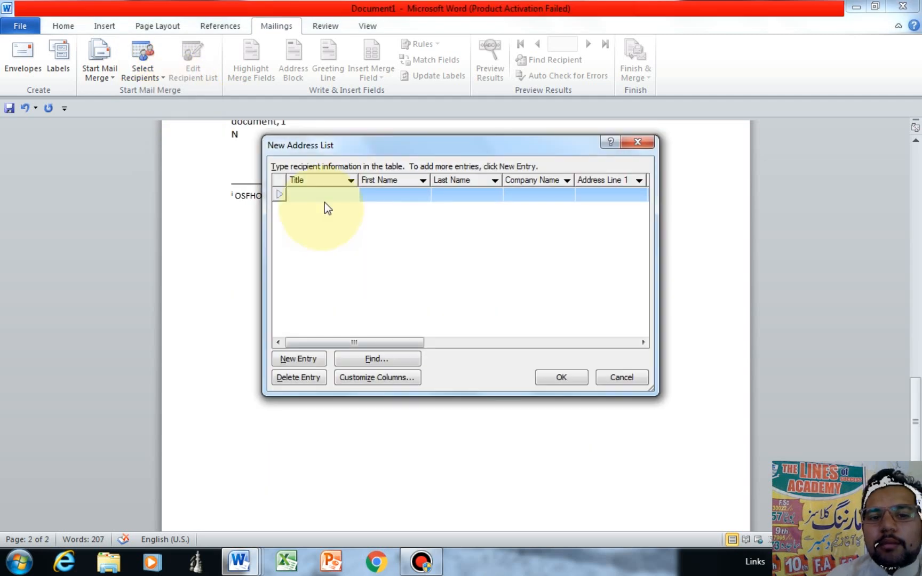
{"action": "left_click", "coordinate": [298, 378]}
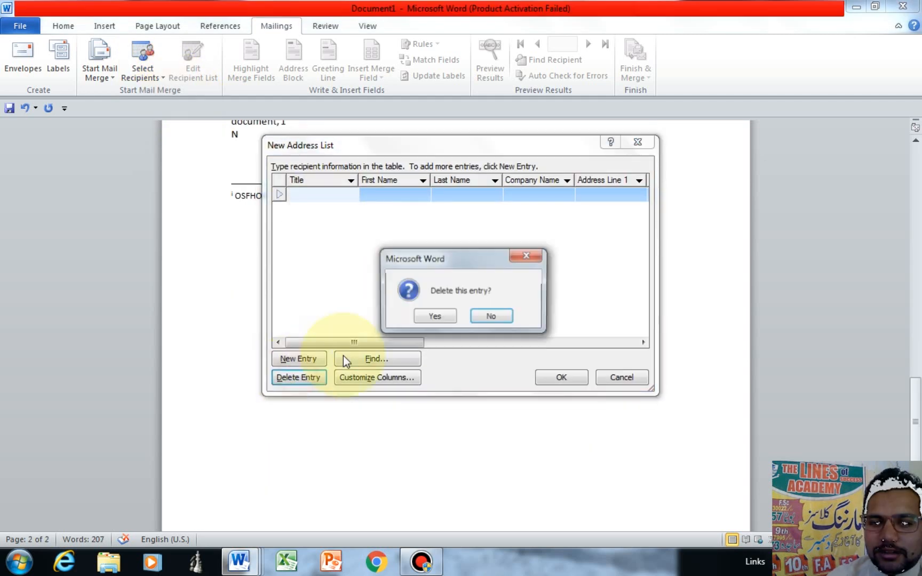
{"action": "left_click", "coordinate": [449, 317]}
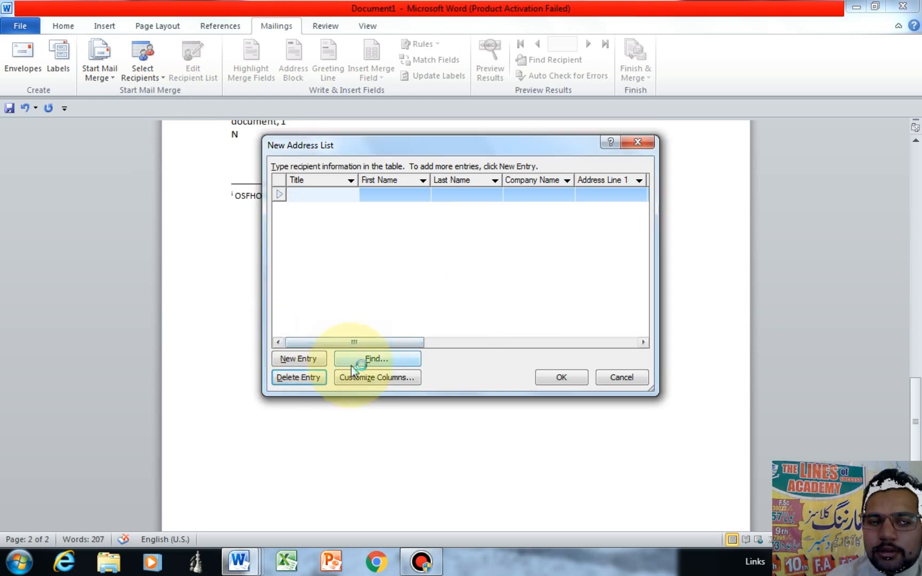
Step: Delete the Work Phone, State, ZIP Code and Address Line 2 fields from the list's columns
{"action": "left_click", "coordinate": [363, 375]}
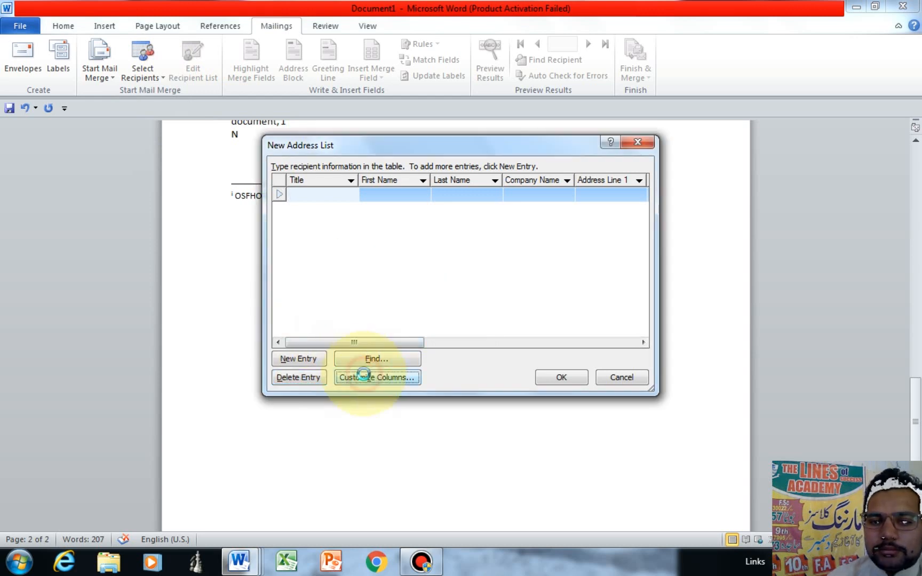
{"action": "left_click", "coordinate": [373, 300]}
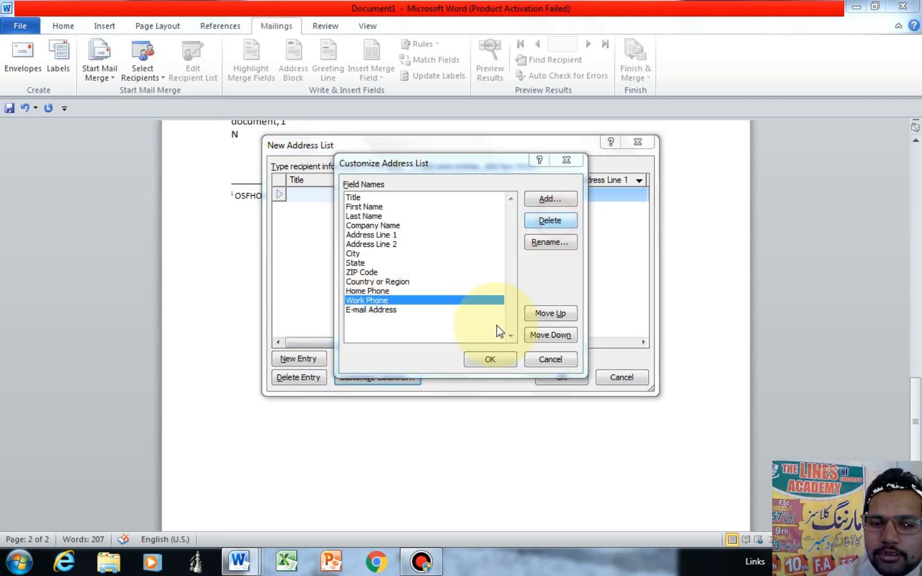
{"action": "left_click", "coordinate": [436, 319]}
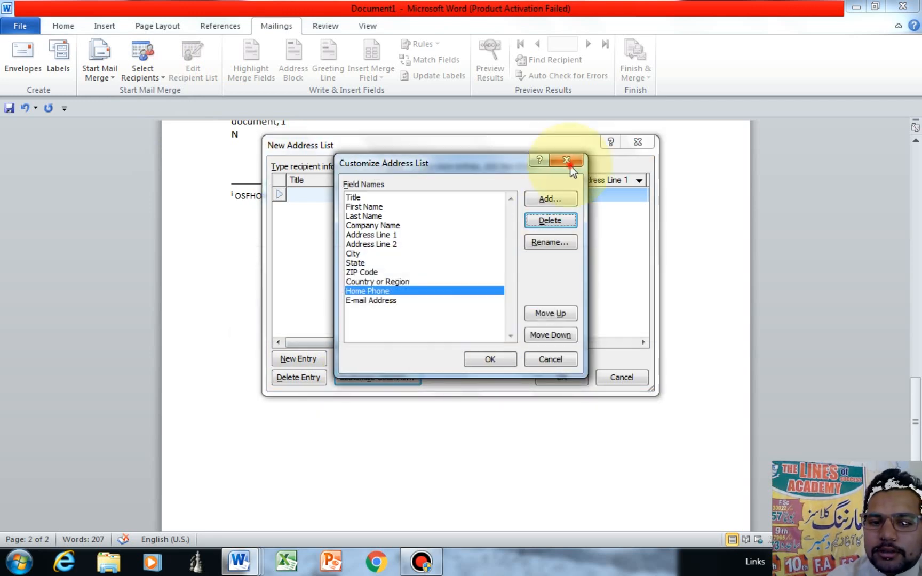
{"action": "left_click", "coordinate": [422, 263]}
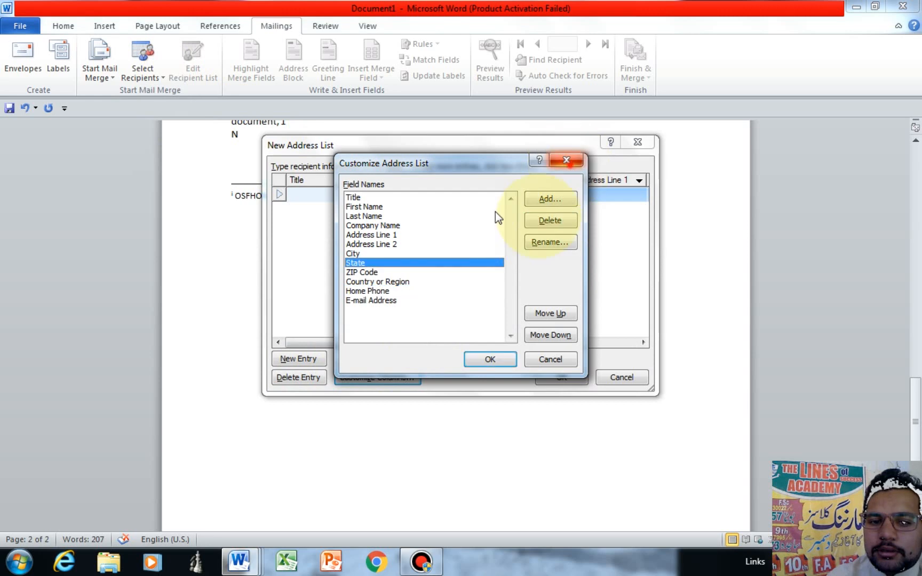
{"action": "left_click", "coordinate": [550, 221]}
{"action": "left_click", "coordinate": [442, 320]}
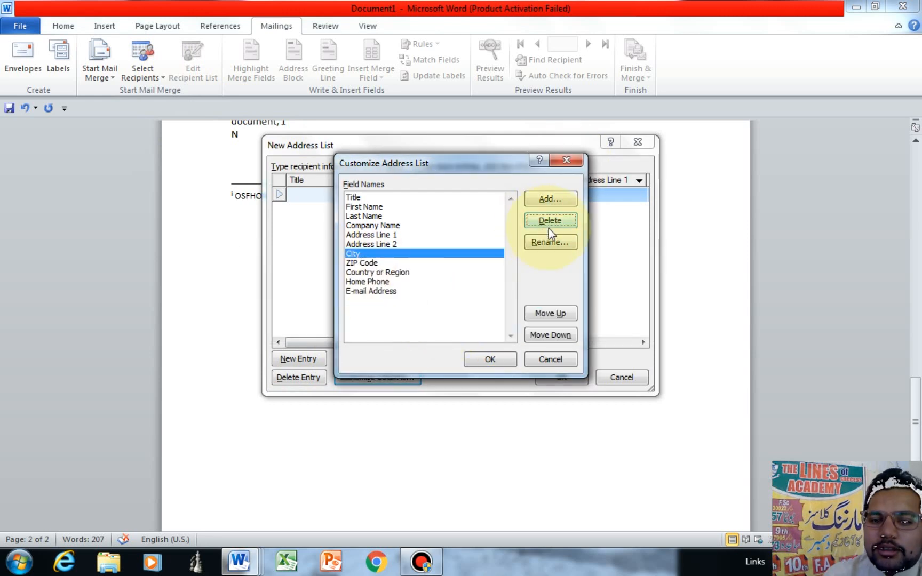
{"action": "left_click", "coordinate": [359, 263]}
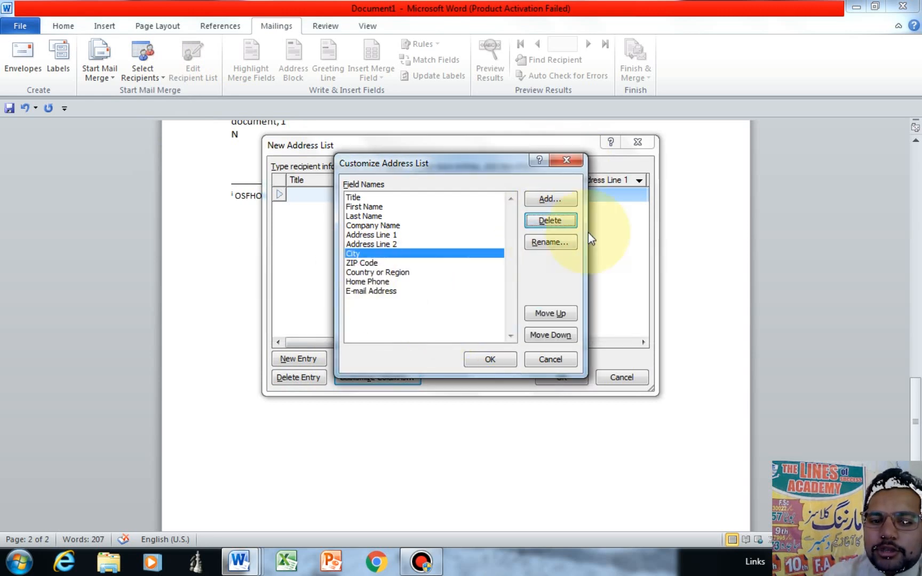
{"action": "left_click", "coordinate": [455, 333]}
{"action": "left_click", "coordinate": [371, 244]}
{"action": "left_click", "coordinate": [540, 223]}
{"action": "left_click", "coordinate": [448, 326]}
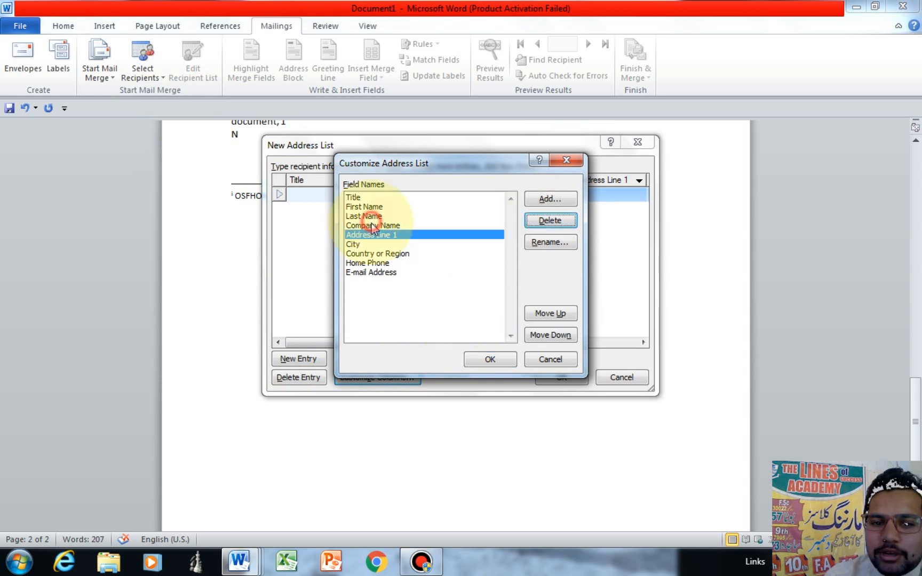
{"action": "left_click", "coordinate": [372, 224]}
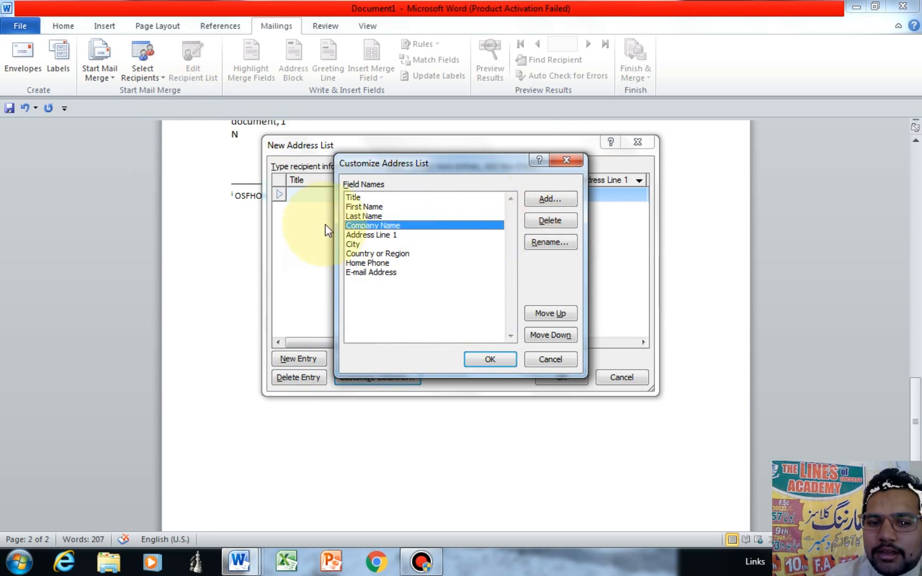
Step: Delete the Last Name, Address Line 1, Home Phone, E-mail Address and Title fields, then finish editing
{"action": "left_click", "coordinate": [368, 216]}
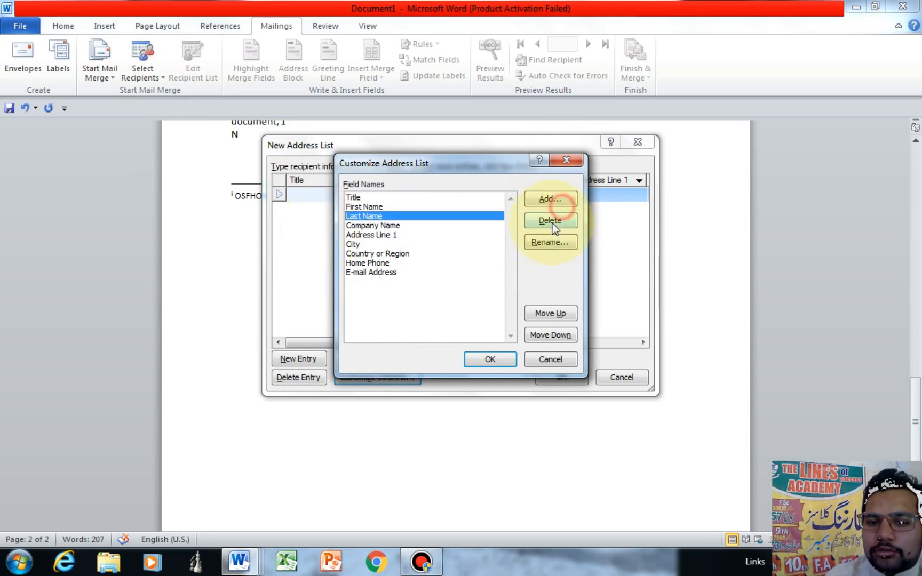
{"action": "left_click", "coordinate": [552, 220]}
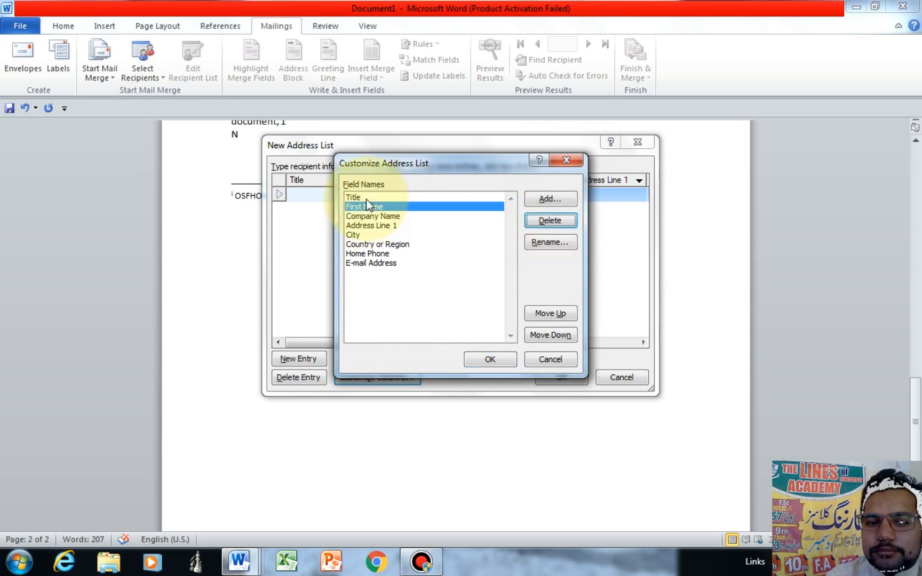
{"action": "left_click", "coordinate": [368, 226]}
{"action": "left_click", "coordinate": [561, 221]}
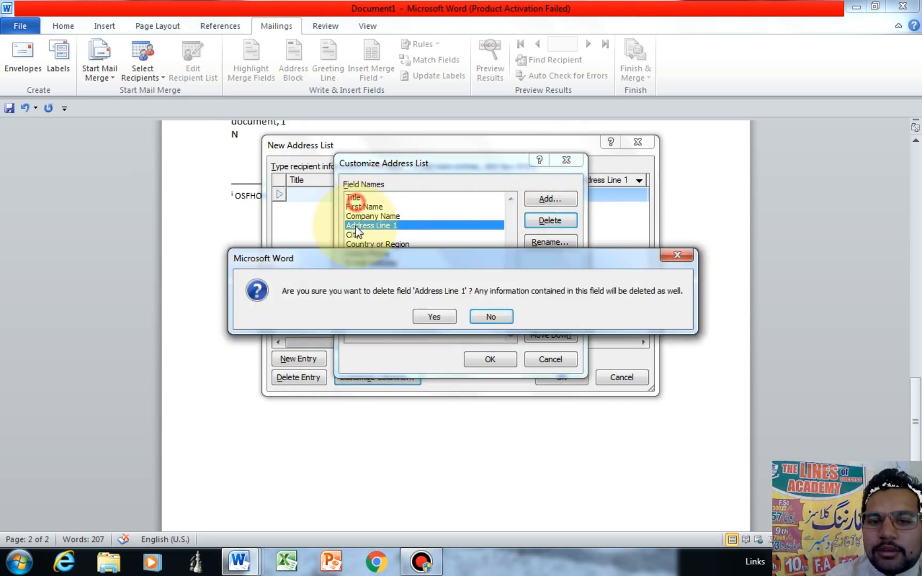
{"action": "key", "text": "y"}
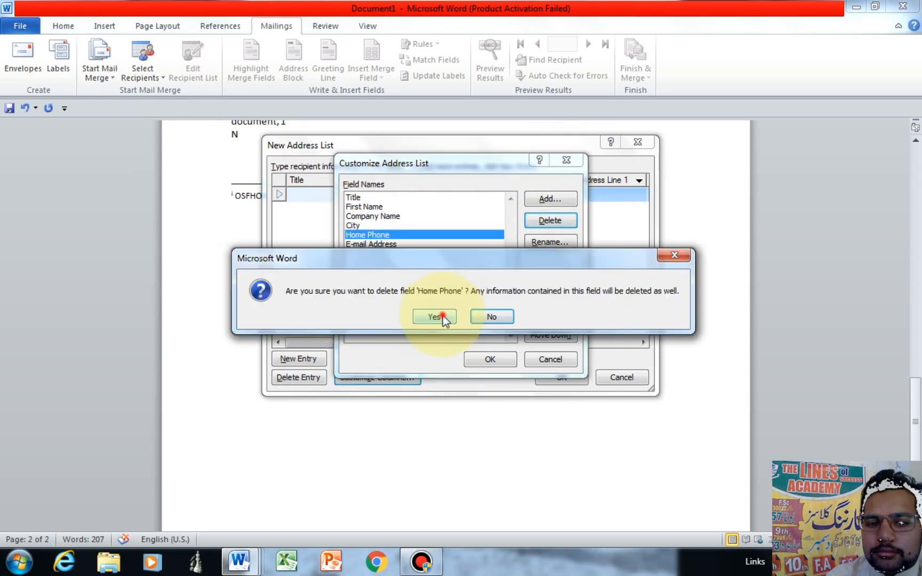
{"action": "left_click", "coordinate": [442, 315]}
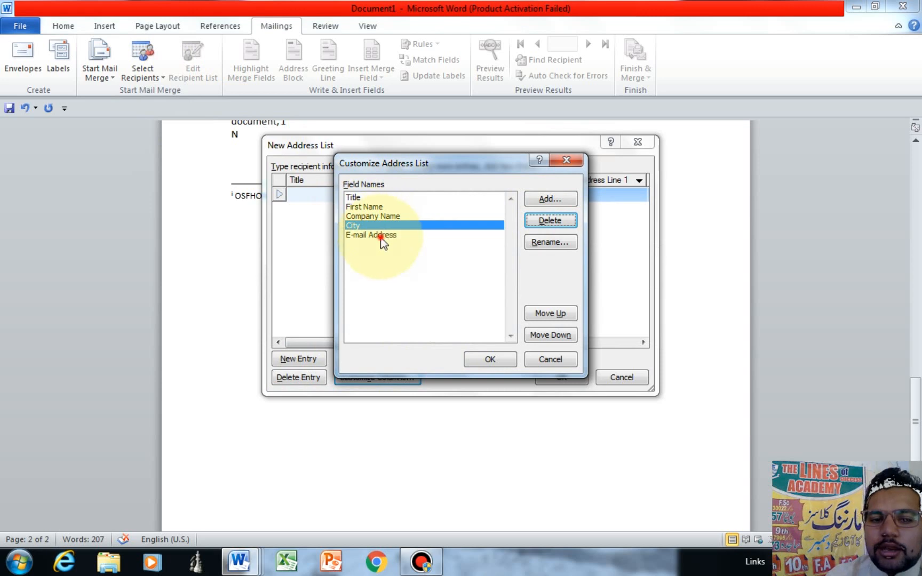
{"action": "left_click", "coordinate": [382, 239]}
{"action": "left_click", "coordinate": [555, 220]}
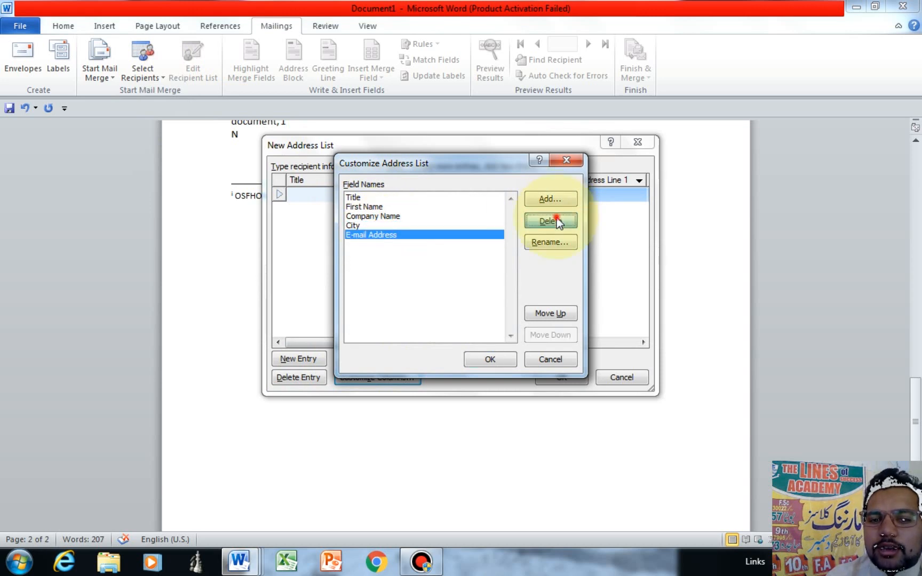
{"action": "left_click", "coordinate": [427, 288]}
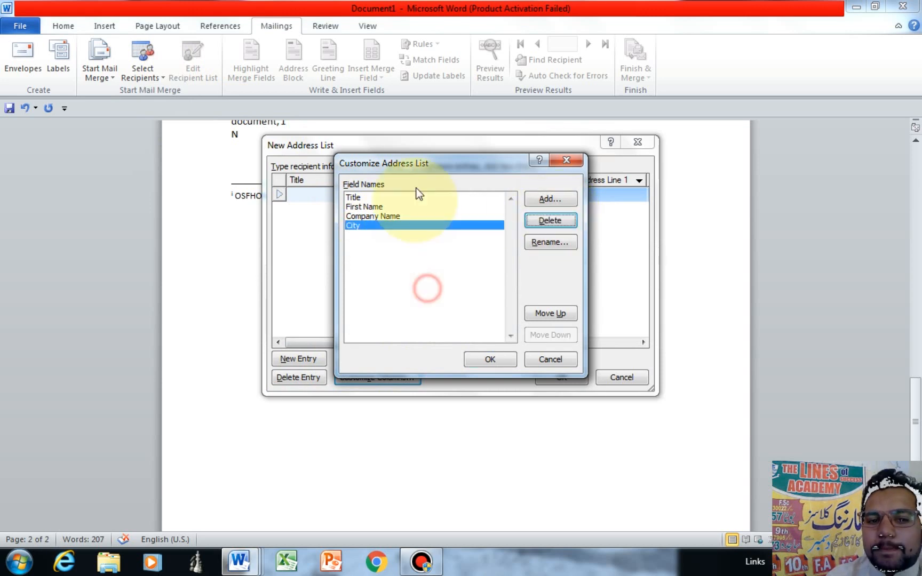
{"action": "left_click", "coordinate": [419, 197]}
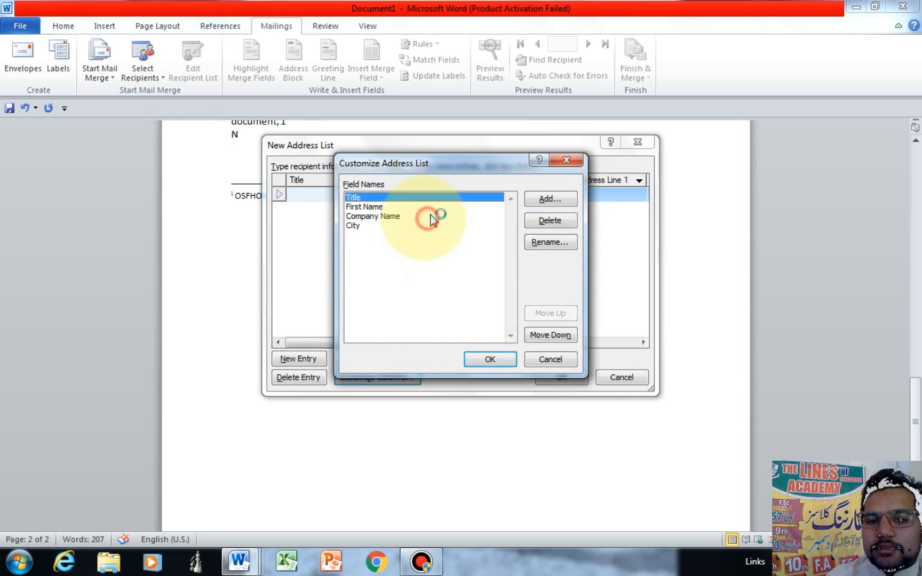
{"action": "left_click", "coordinate": [550, 220]}
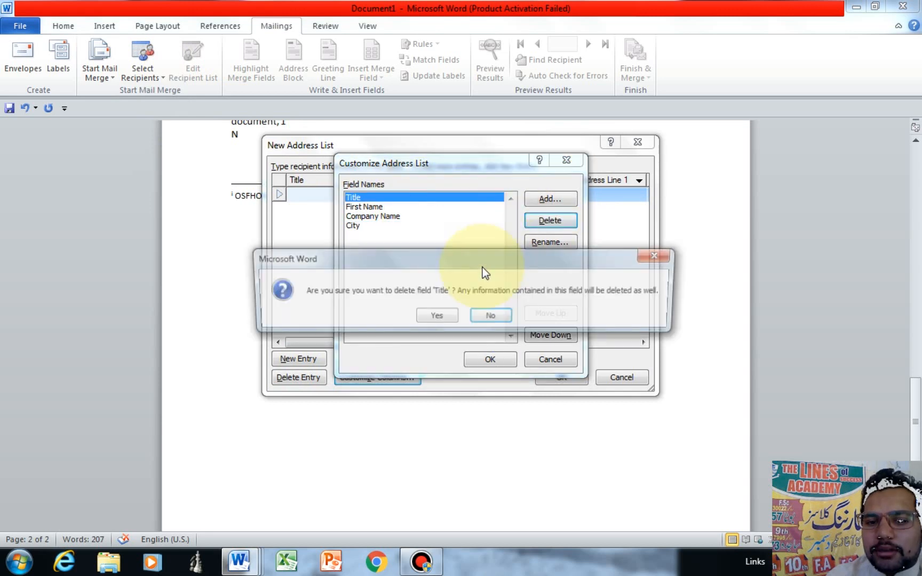
{"action": "left_click", "coordinate": [437, 314]}
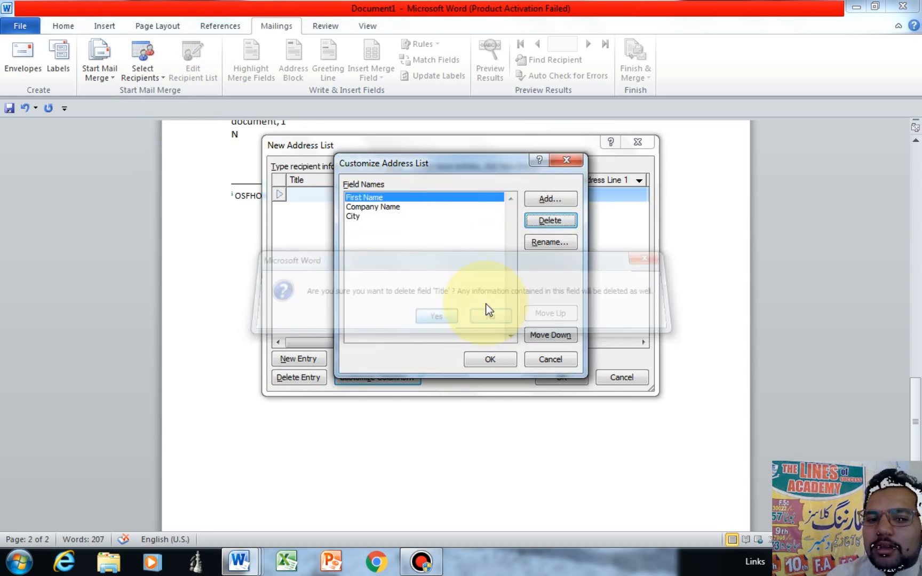
{"action": "left_click", "coordinate": [489, 359]}
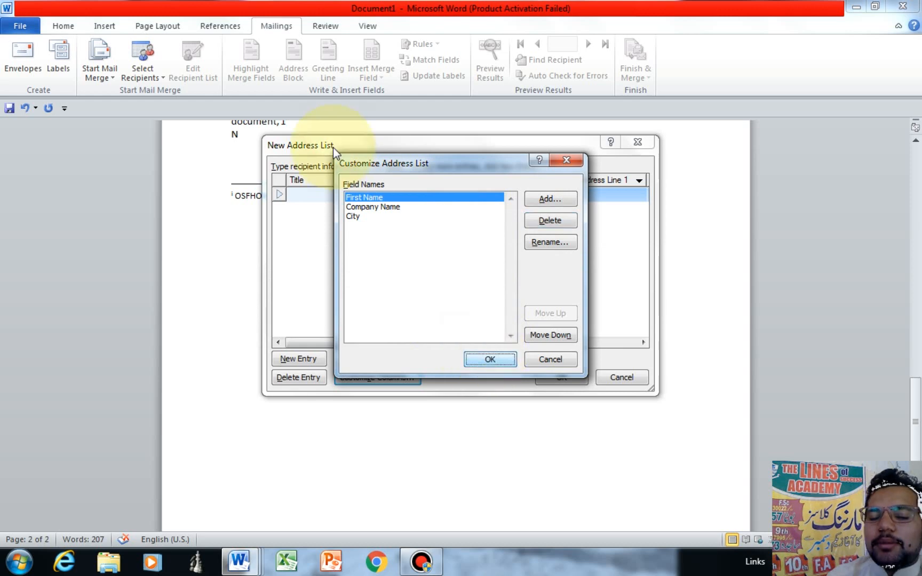
Step: Apply the customized fields and enter recipient A with company ACADEMY and city LAHORE
{"action": "key", "text": "Return"}
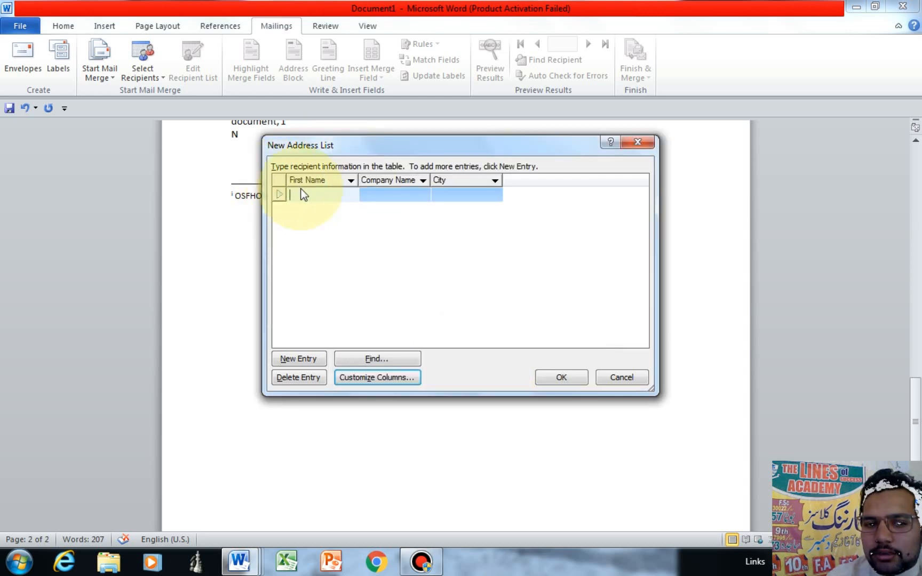
{"action": "type", "text": "A"}
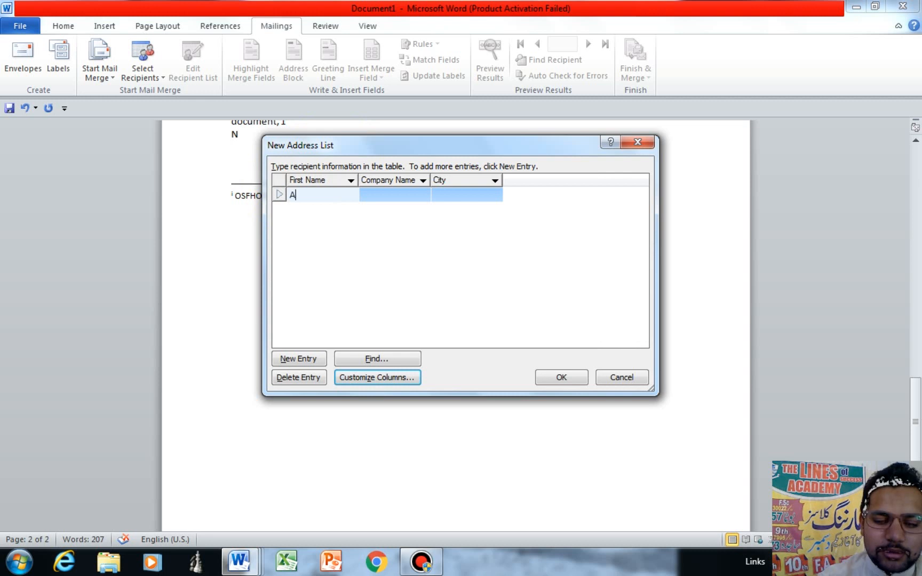
{"action": "left_click", "coordinate": [300, 195]}
{"action": "key", "text": "Tab"}
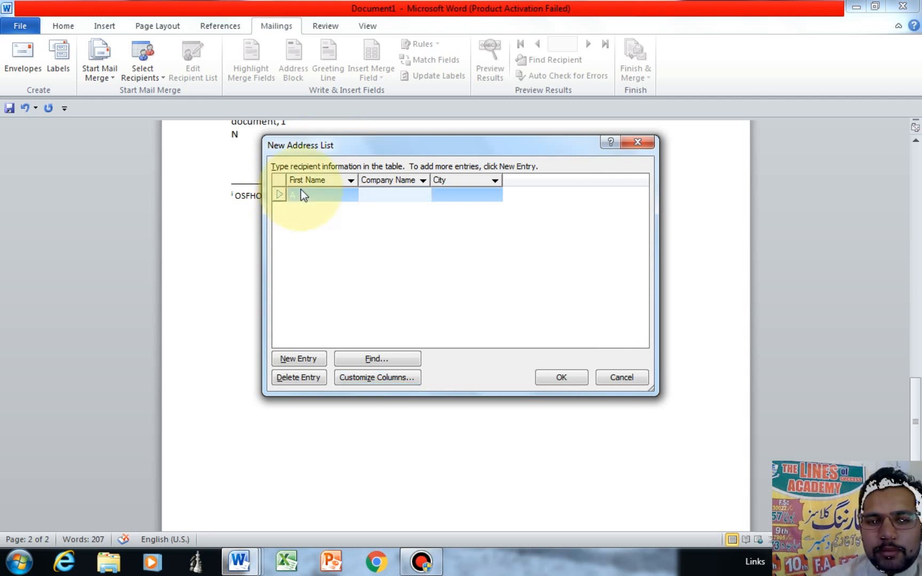
{"action": "type", "text": "ACADEMY"}
{"action": "key", "text": "Tab"}
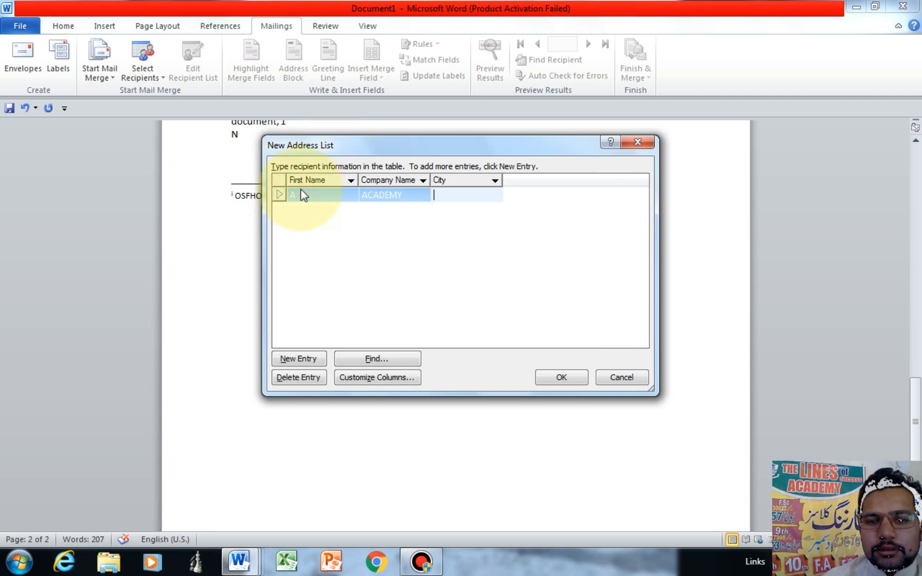
{"action": "type", "text": "LAHORE"}
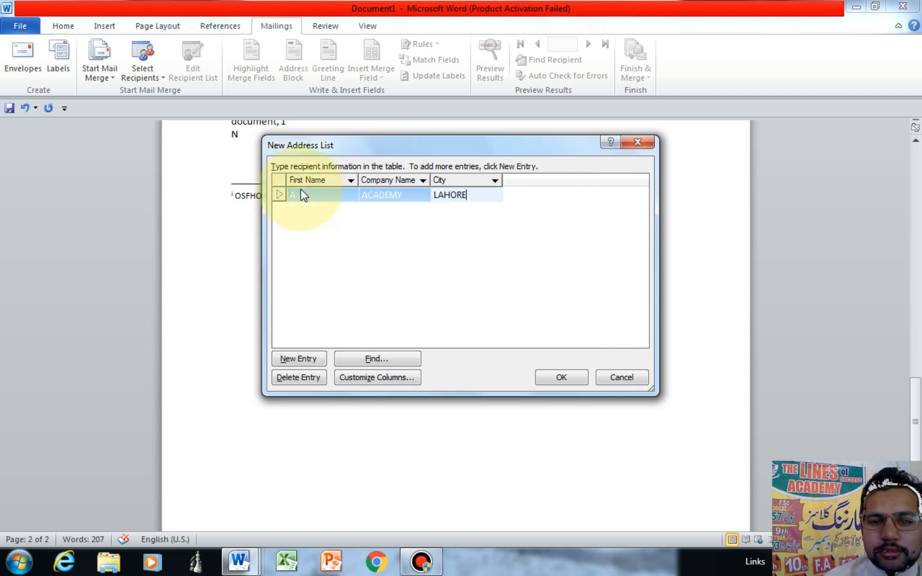
{"action": "key", "text": "Tab"}
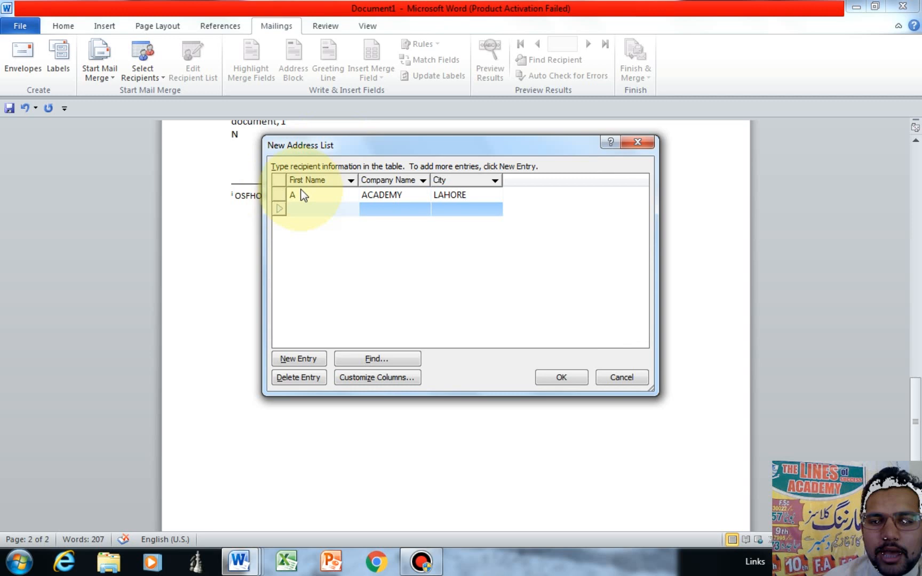
Step: Add recipient B with company ACADEMY, correcting the city to LAHORE
{"action": "type", "text": "B"}
{"action": "key", "text": "Tab"}
{"action": "type", "text": "ACAD"}
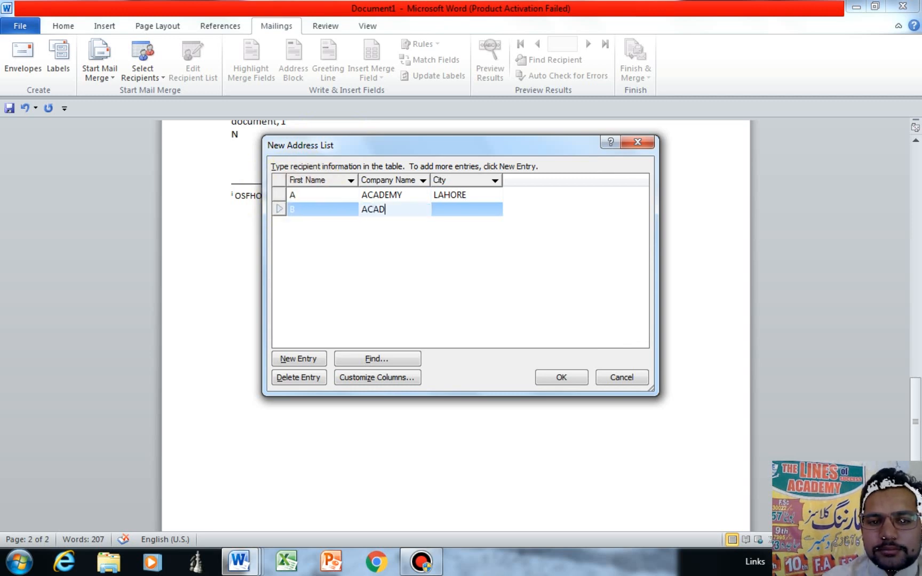
{"action": "type", "text": "EM"}
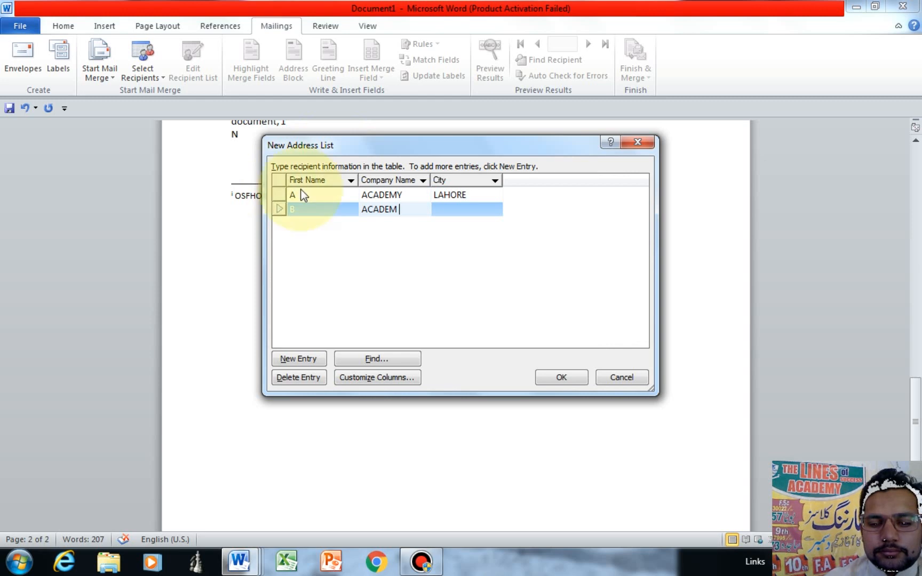
{"action": "type", "text": "Y"}
{"action": "key", "text": "Tab"}
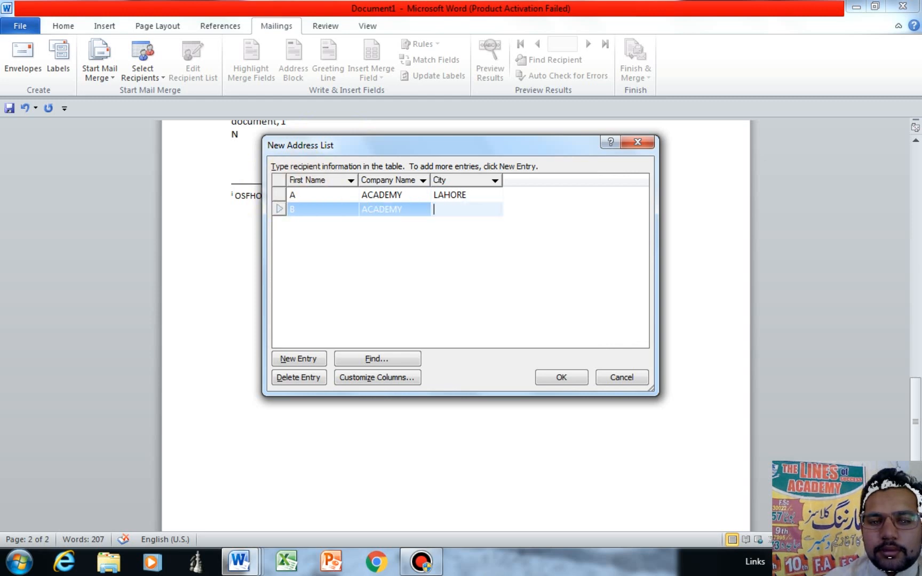
{"action": "type", "text": "ALH"}
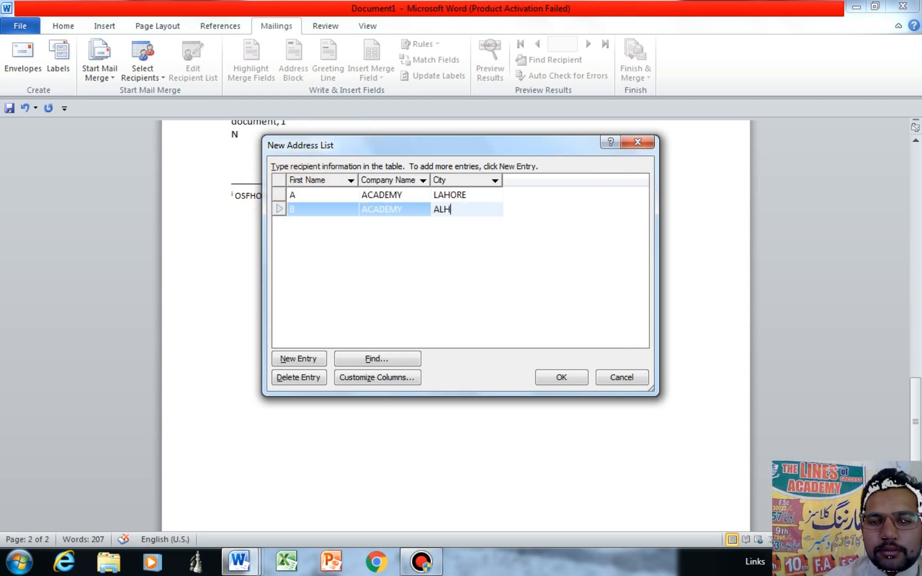
{"action": "key", "text": "BackSpace"}
{"action": "key", "text": "BackSpace"}
{"action": "key", "text": "BackSpace"}
{"action": "type", "text": "LAHORE"}
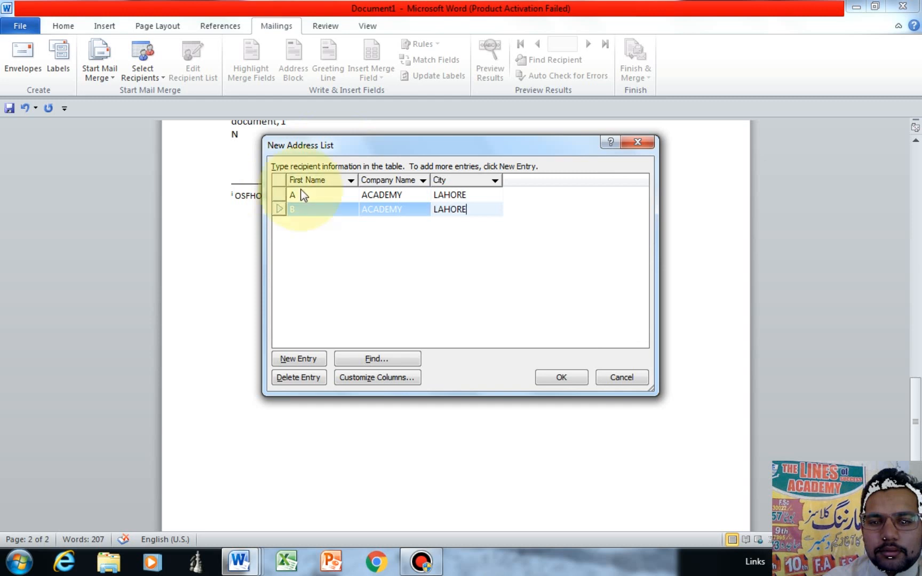
{"action": "key", "text": "Tab"}
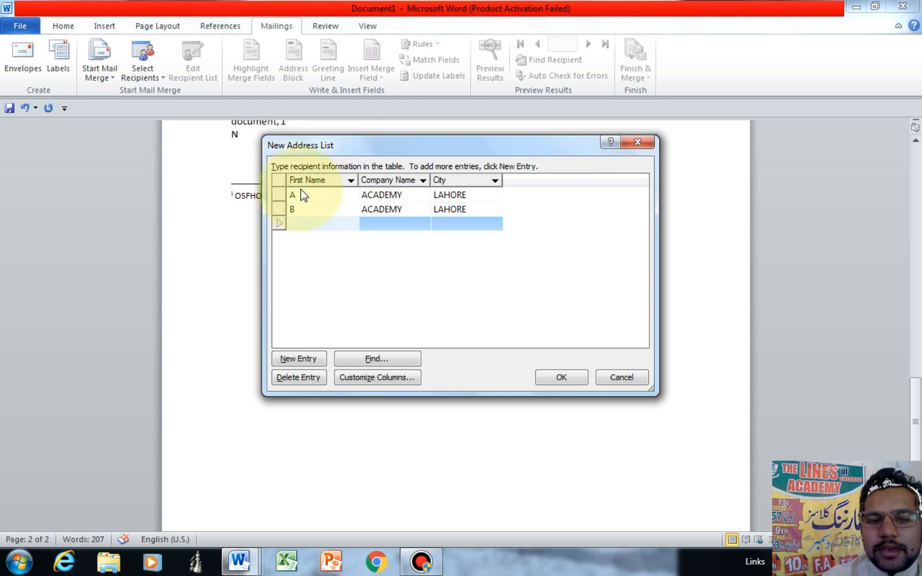
Step: Add recipient C with company ACADEMY and city LAHORE, then close the address list
{"action": "type", "text": "C"}
{"action": "key", "text": "Tab"}
{"action": "type", "text": "A"}
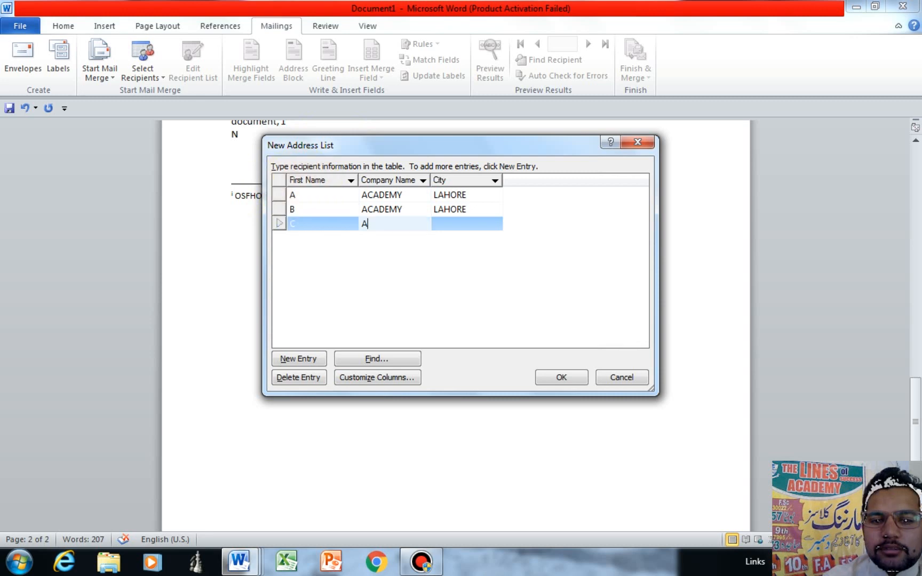
{"action": "type", "text": "CADE,U"}
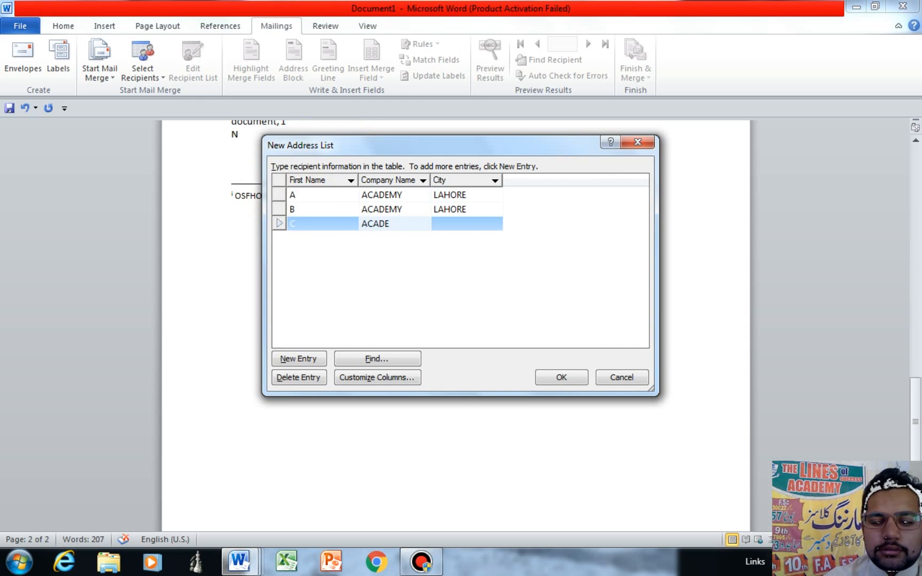
{"action": "type", "text": "MY"}
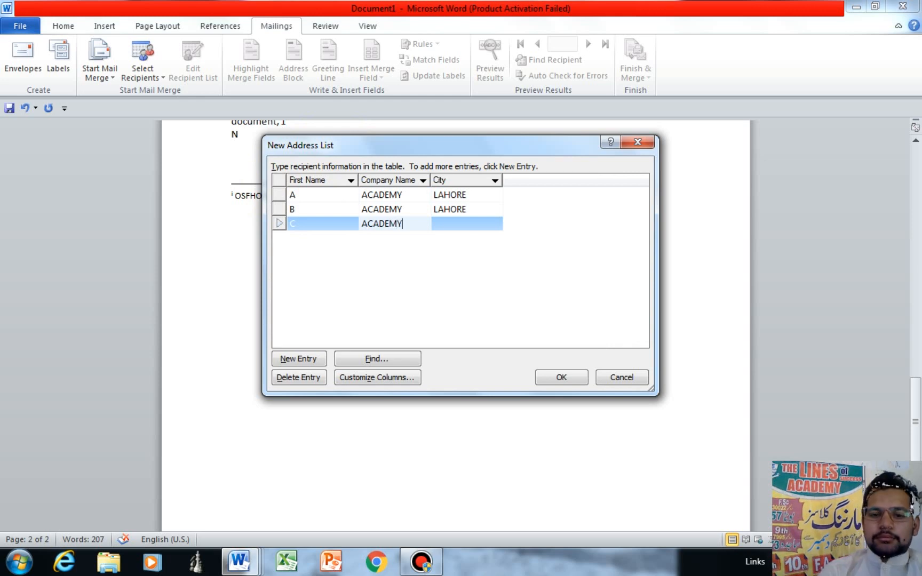
{"action": "key", "text": "Tab"}
{"action": "type", "text": "LAHORE"}
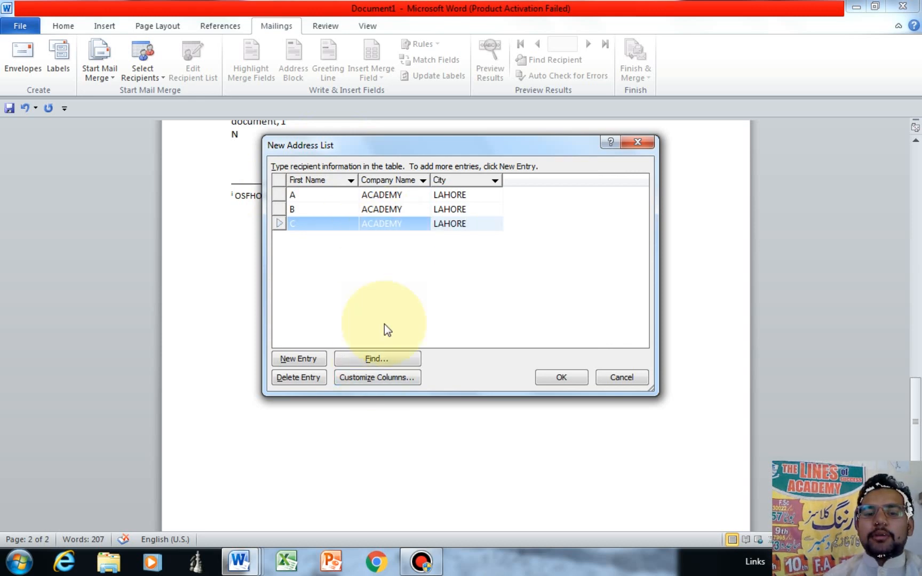
{"action": "key", "text": "Escape"}
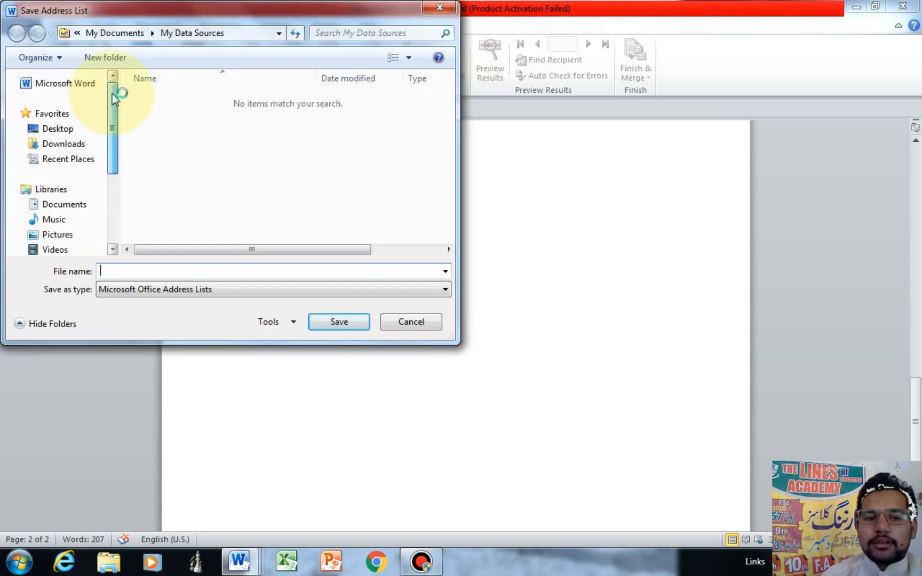
Step: Save the address list on the Desktop with the file name LETTER
{"action": "left_click", "coordinate": [60, 130]}
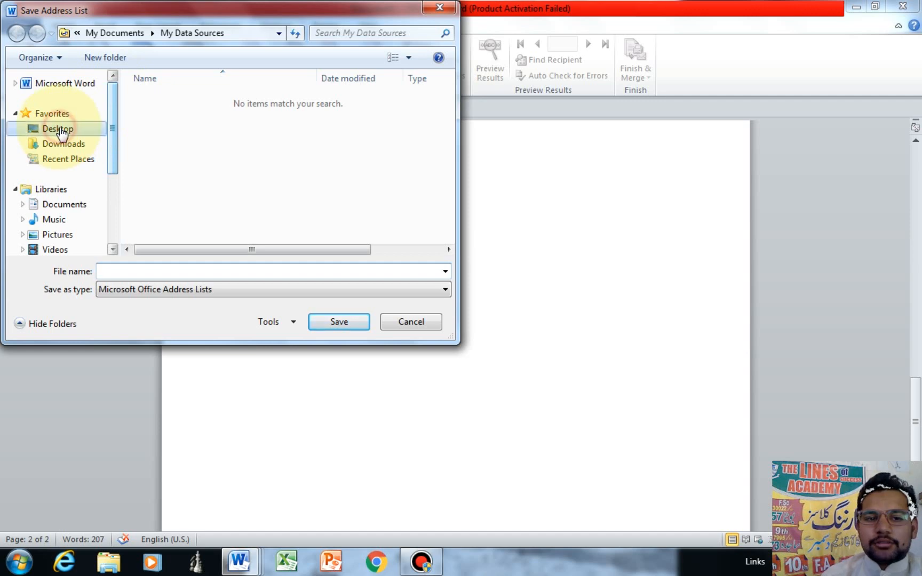
{"action": "left_click", "coordinate": [125, 273]}
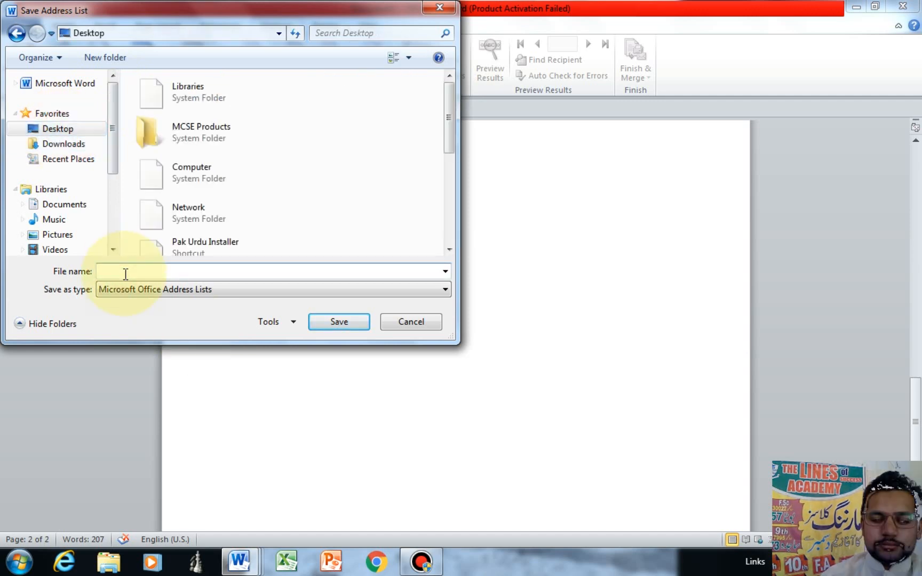
{"action": "type", "text": "LETTE"}
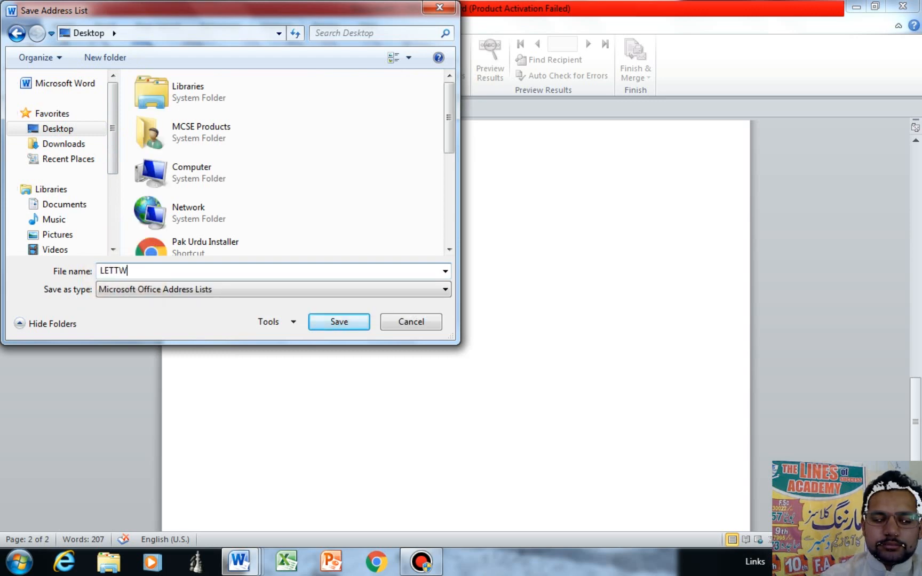
{"action": "key", "text": "BackSpace"}
{"action": "type", "text": "ER"}
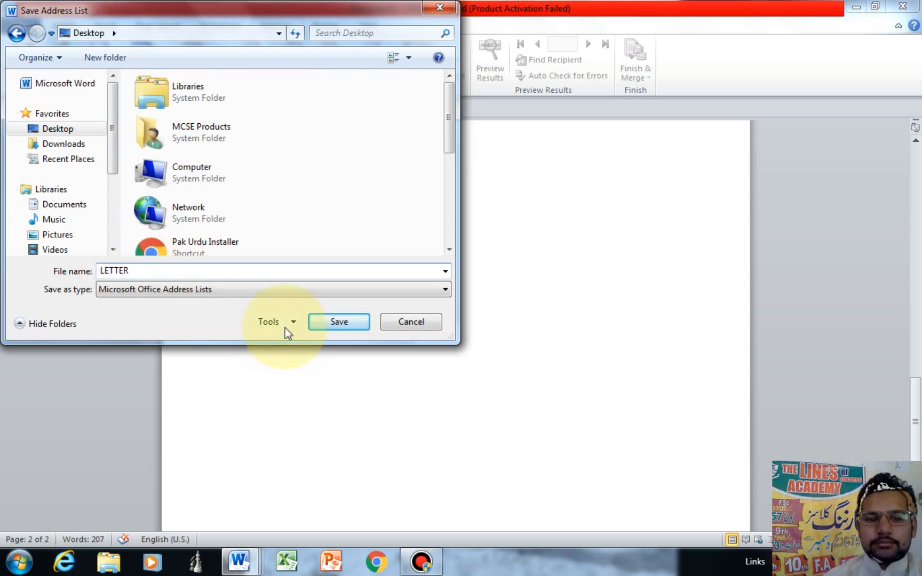
{"action": "left_click", "coordinate": [314, 321]}
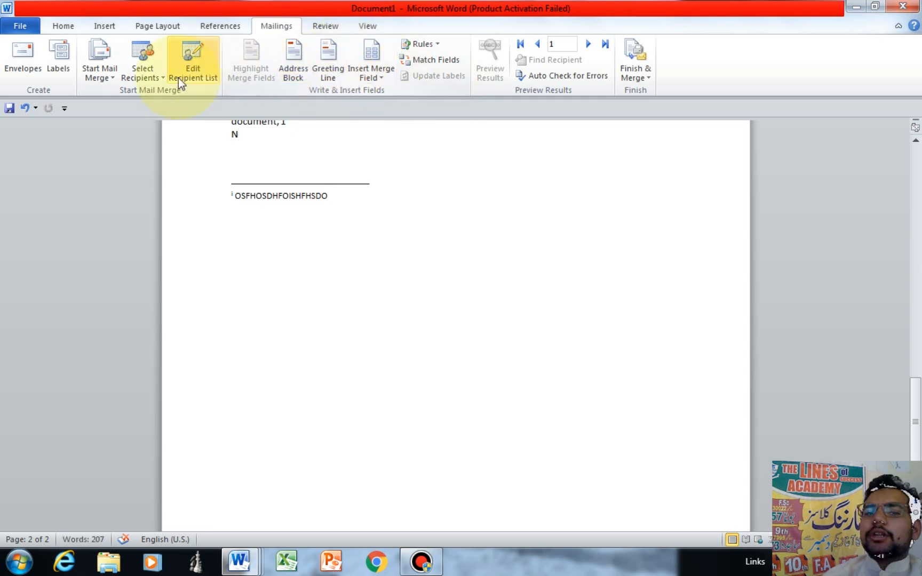
Step: Switch to the letter in Document4 from the taskbar
{"action": "left_click_drag", "start_coordinate": [917, 394], "coordinate": [914, 416]}
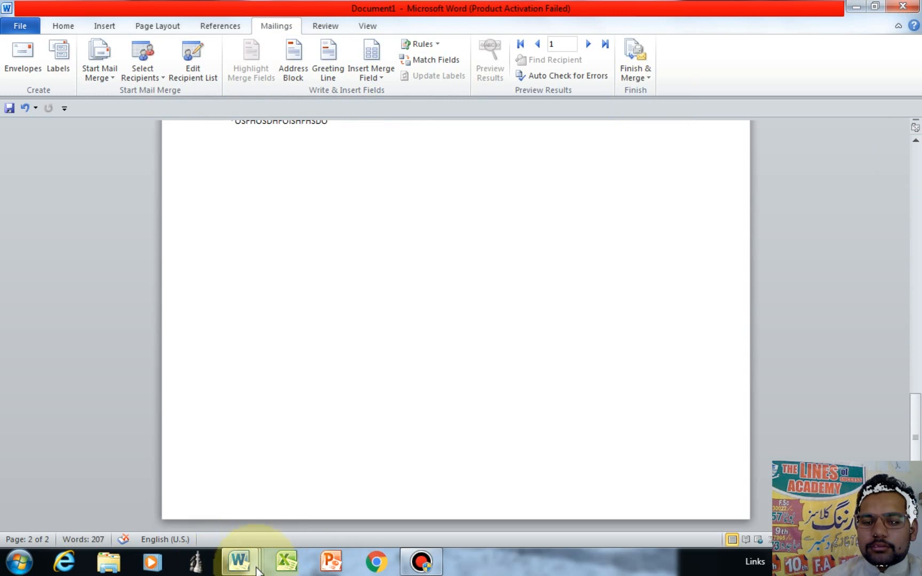
{"action": "mouse_move", "coordinate": [258, 567]}
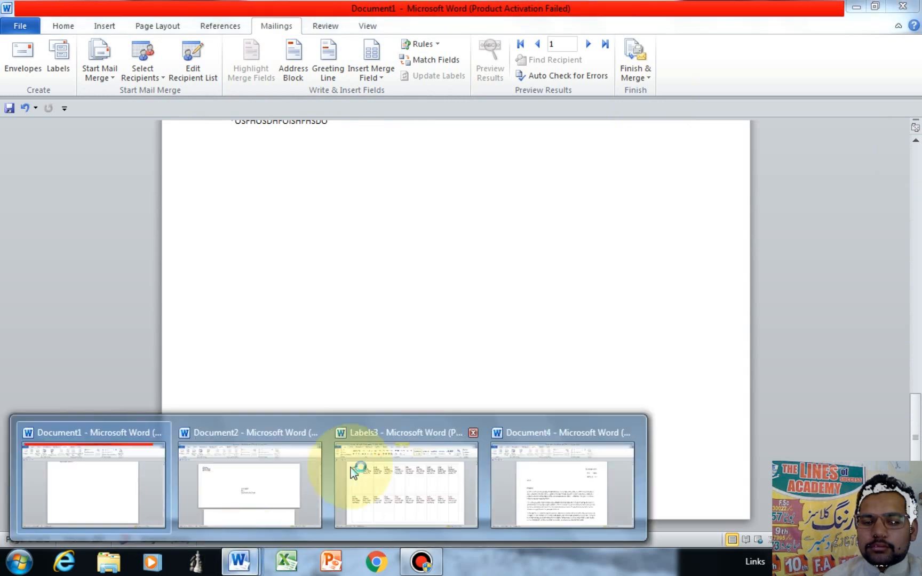
{"action": "left_click", "coordinate": [530, 484]}
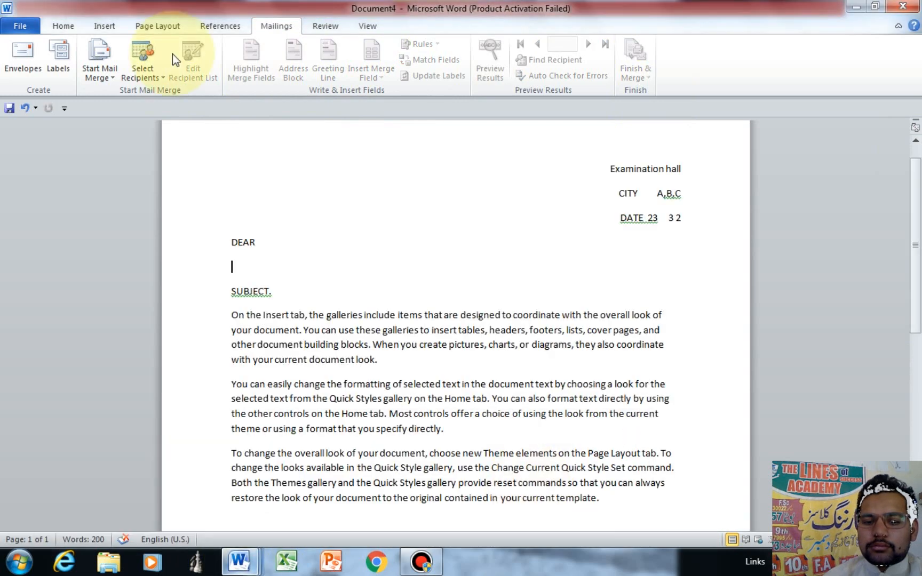
Step: Use the existing list Desktop\LETTER as the letter's recipients
{"action": "left_click", "coordinate": [152, 72]}
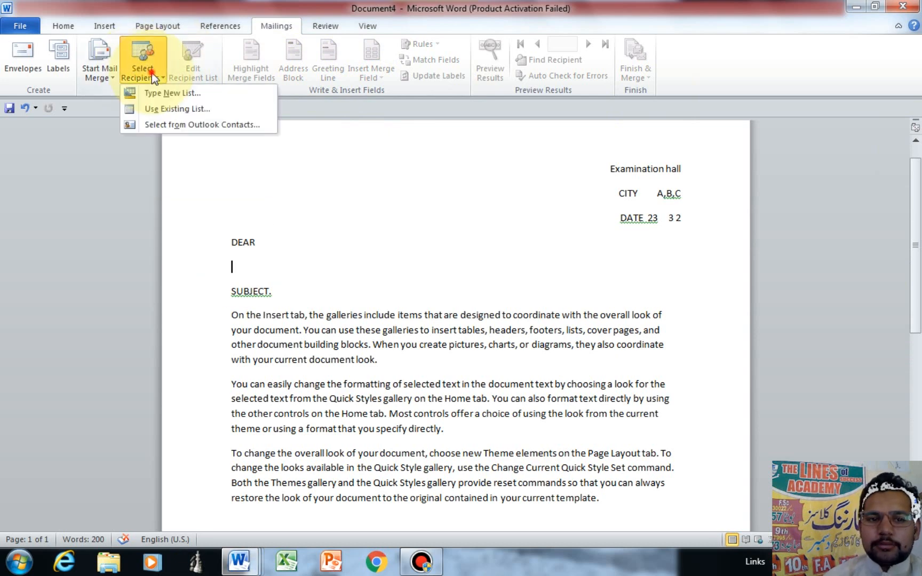
{"action": "left_click", "coordinate": [178, 109]}
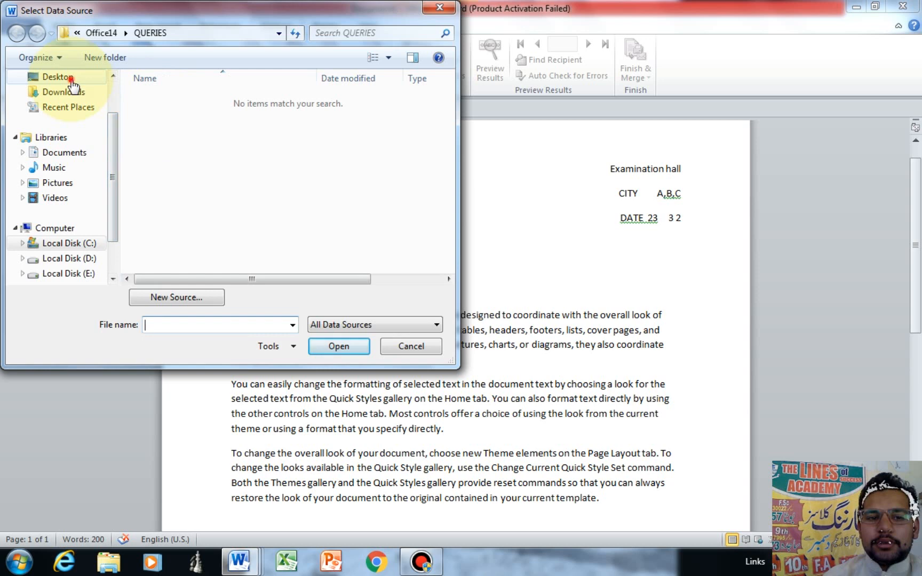
{"action": "left_click", "coordinate": [71, 81]}
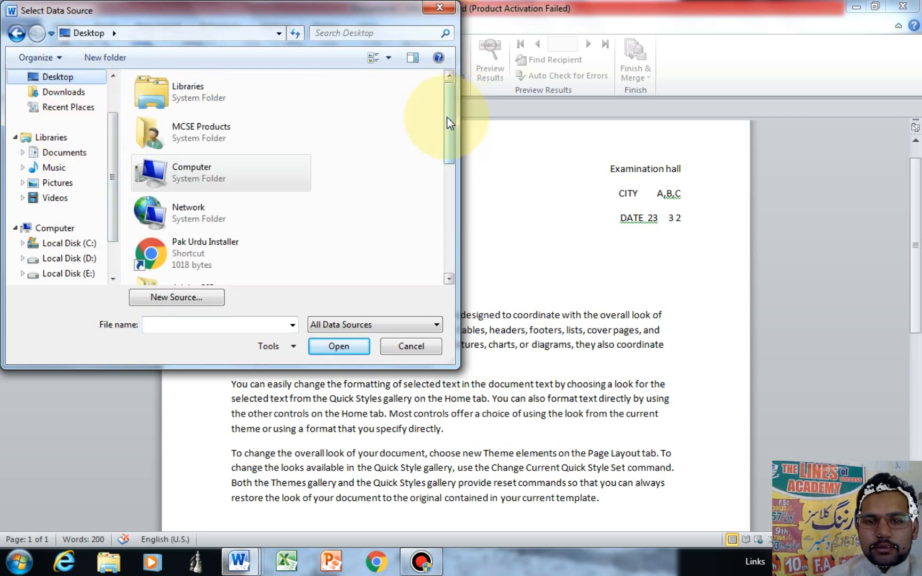
{"action": "left_click_drag", "start_coordinate": [447, 123], "coordinate": [456, 233]}
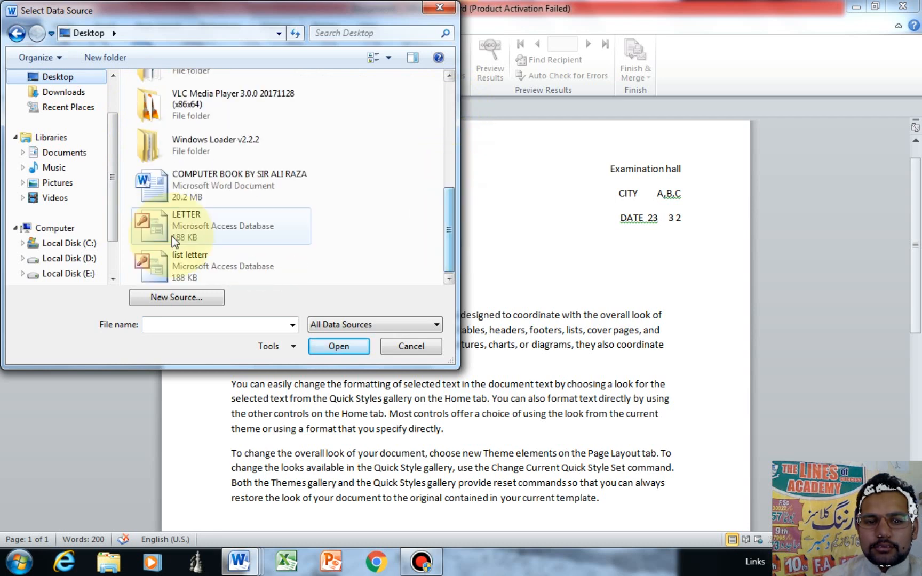
{"action": "left_click", "coordinate": [197, 226]}
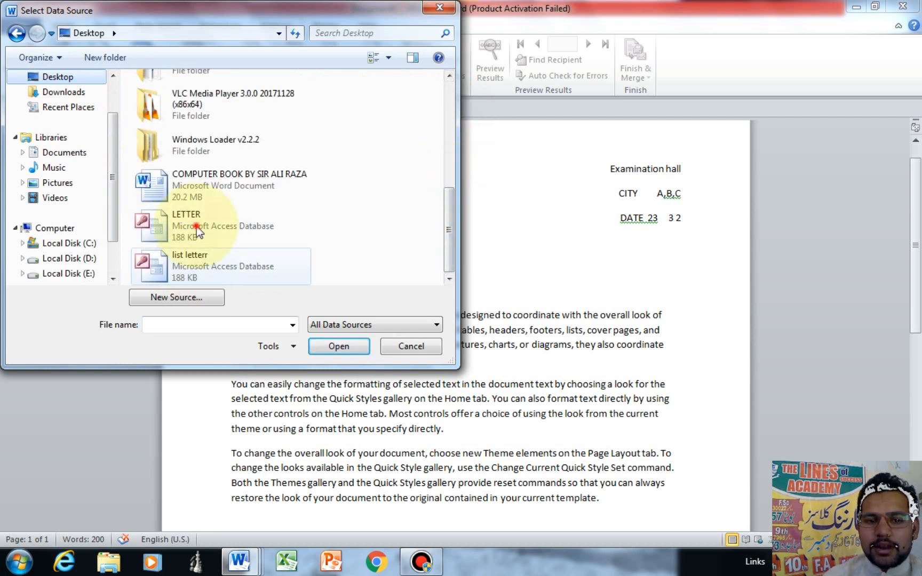
{"action": "left_click", "coordinate": [337, 345]}
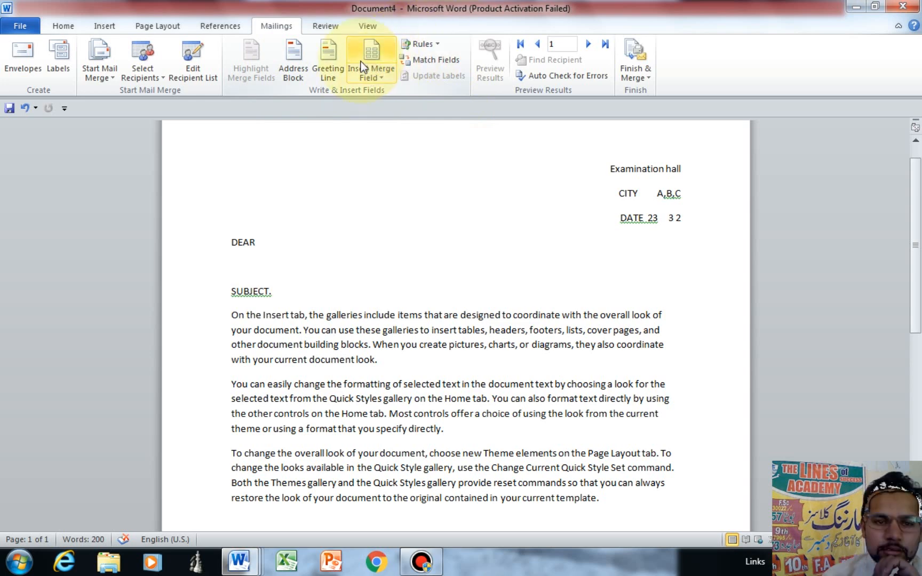
Step: Insert the First_Name, Company_Name and City merge fields under DEAR
{"action": "left_click", "coordinate": [241, 258]}
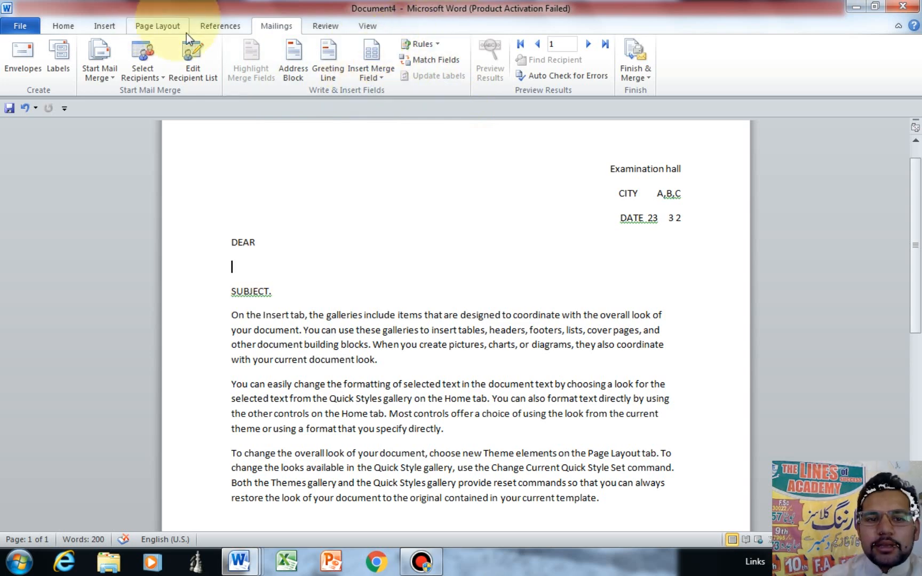
{"action": "left_click", "coordinate": [193, 58]}
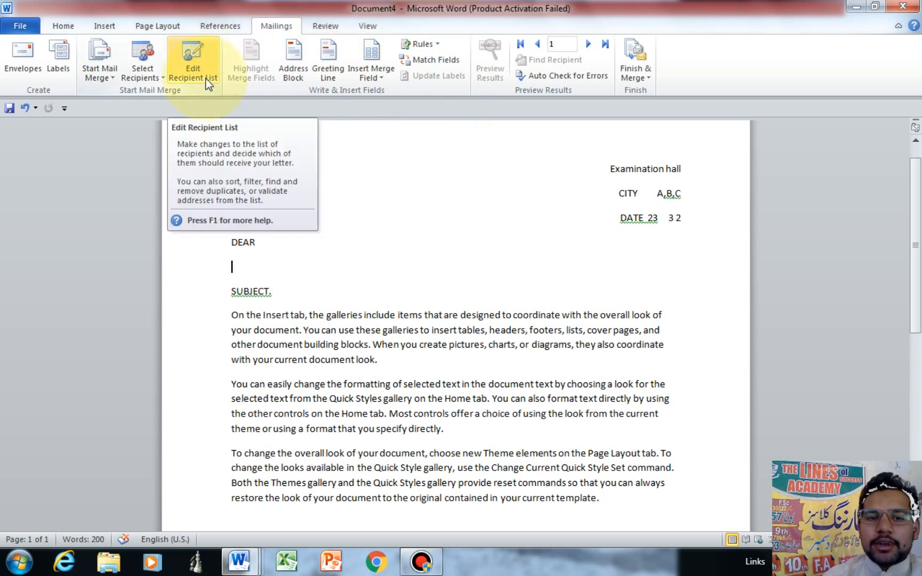
{"action": "left_click", "coordinate": [373, 57]}
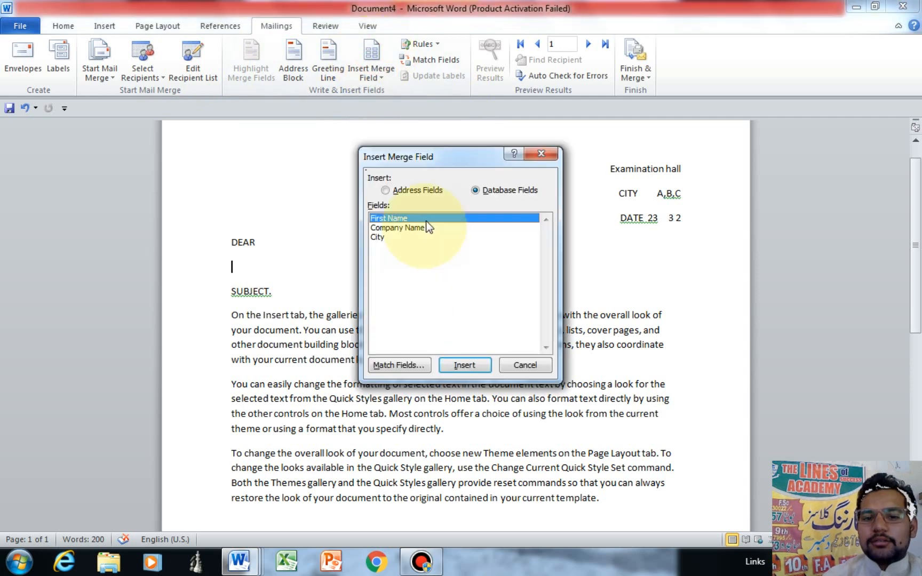
{"action": "left_click", "coordinate": [452, 370]}
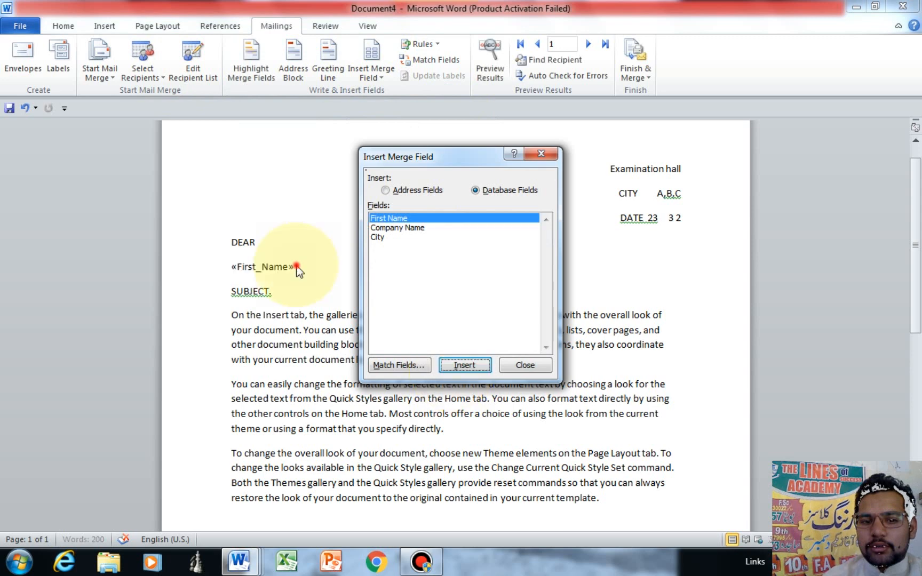
{"action": "double_click", "coordinate": [409, 230]}
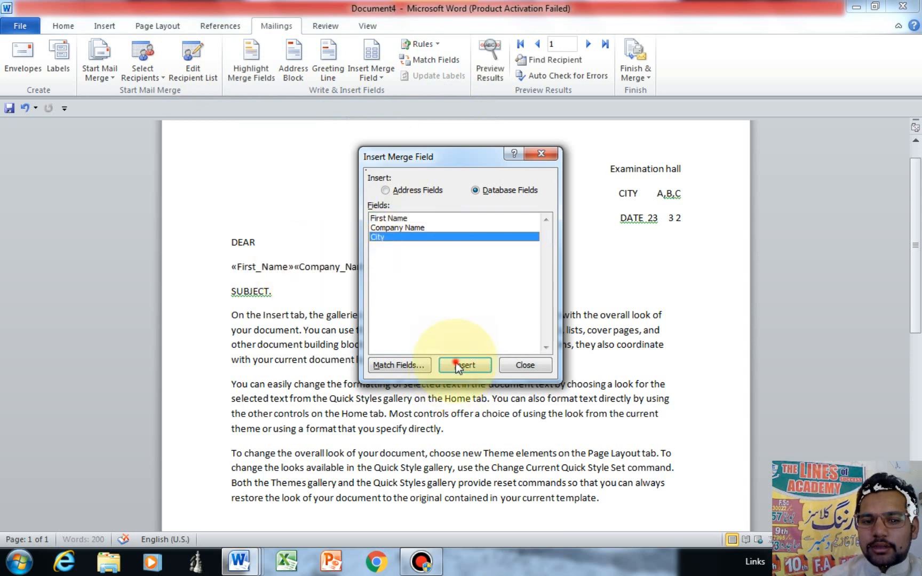
{"action": "left_click", "coordinate": [525, 365]}
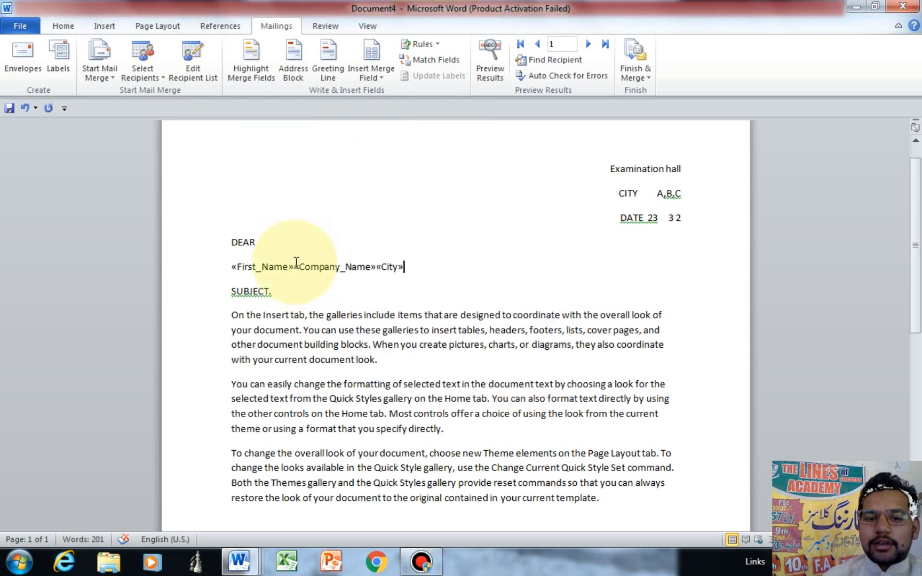
Step: Put «Company_Name» and «City» each on its own line
{"action": "left_click", "coordinate": [295, 264]}
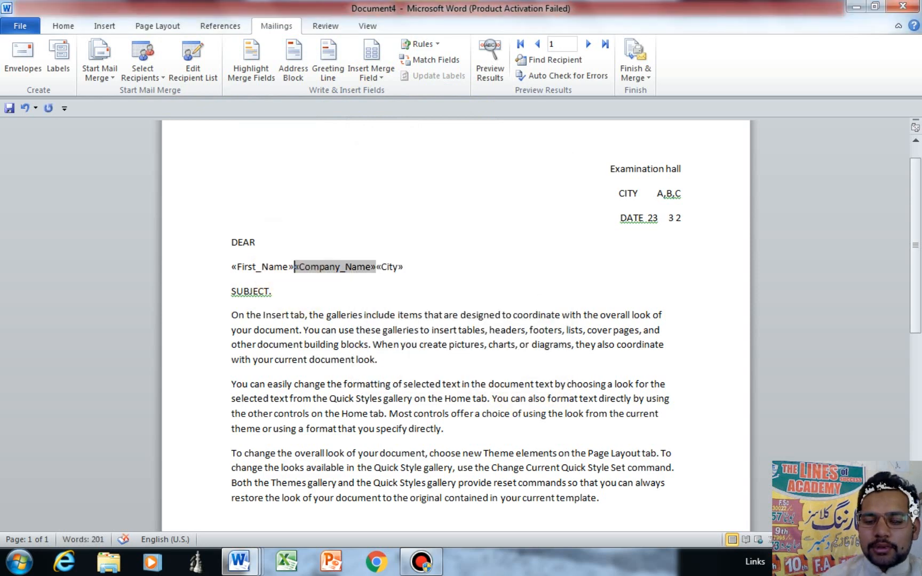
{"action": "key", "text": "Return"}
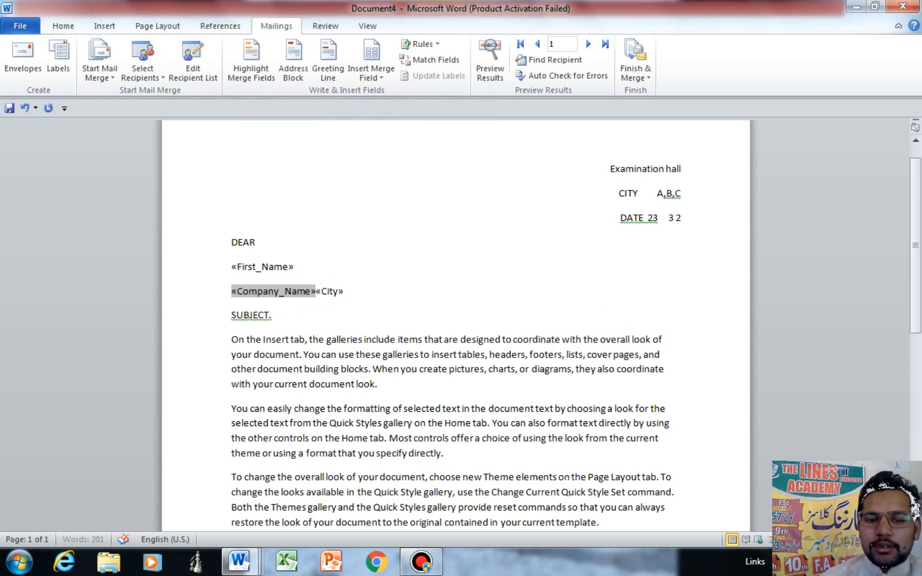
{"action": "key", "text": "Right"}
{"action": "key", "text": "Return"}
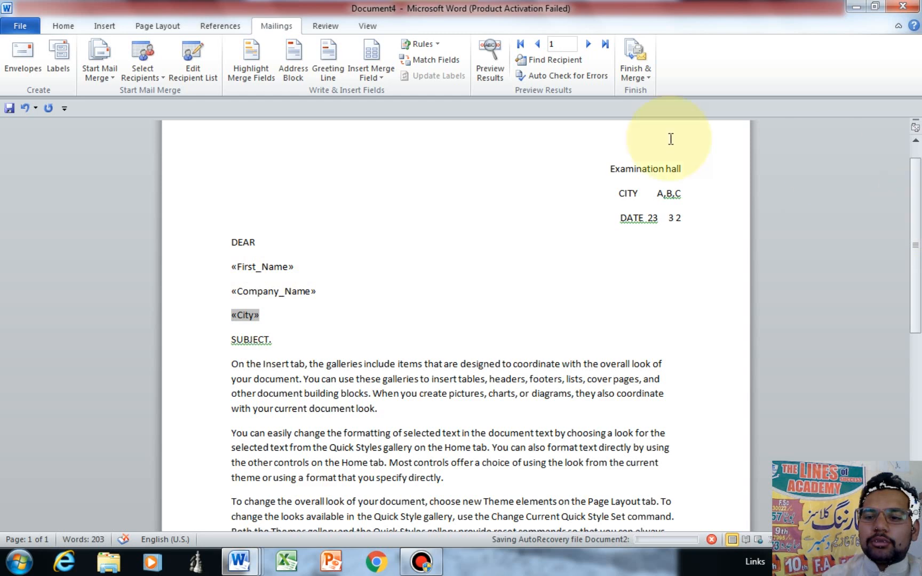
Step: Switch to Two Pages view, then show the Finish & Merge options on the Mailings tab
{"action": "left_click", "coordinate": [365, 27]}
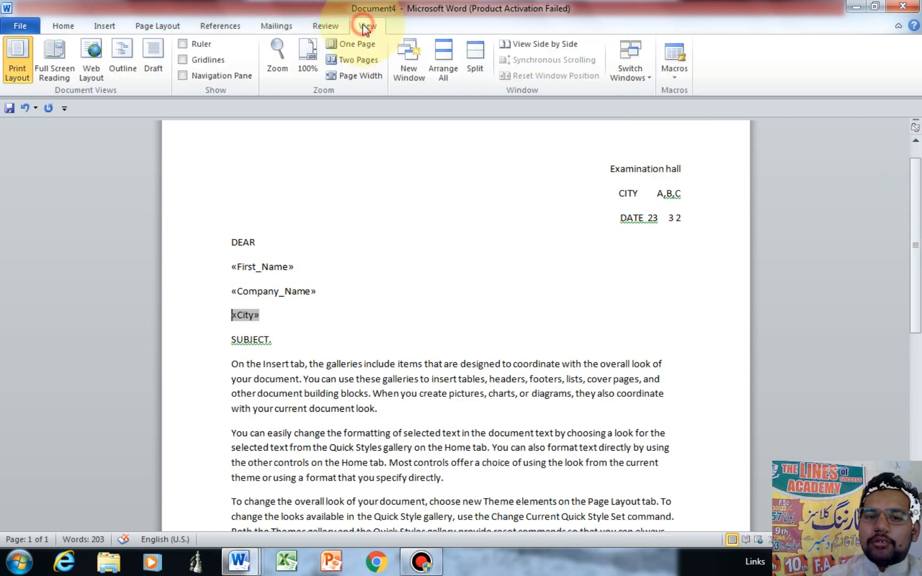
{"action": "left_click", "coordinate": [350, 64]}
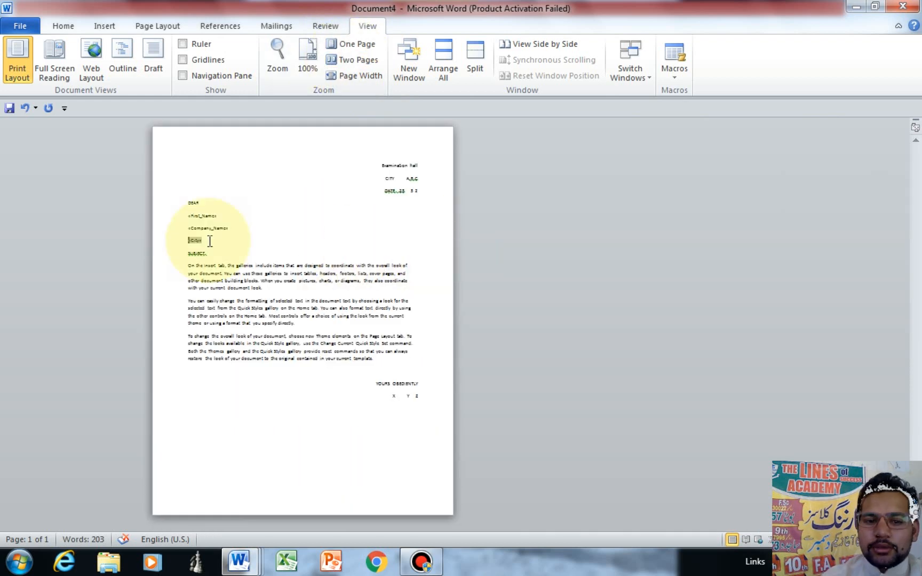
{"action": "left_click", "coordinate": [276, 27]}
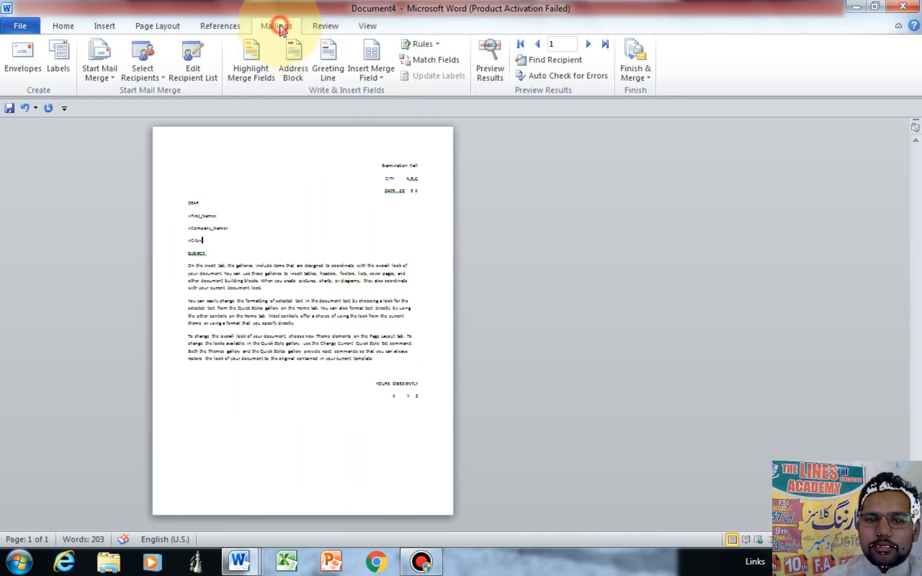
{"action": "left_click", "coordinate": [628, 72]}
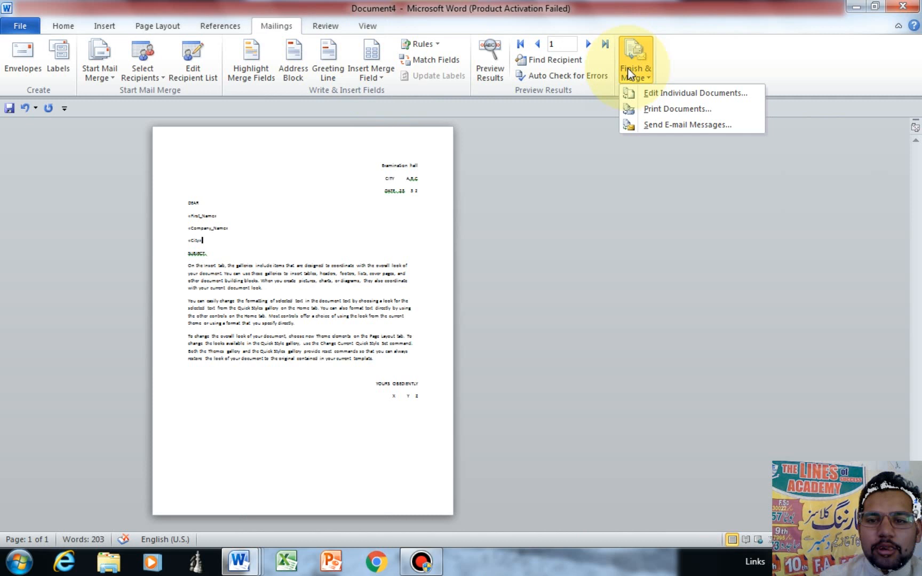
{"action": "left_click", "coordinate": [678, 109]}
{"action": "left_click", "coordinate": [430, 288]}
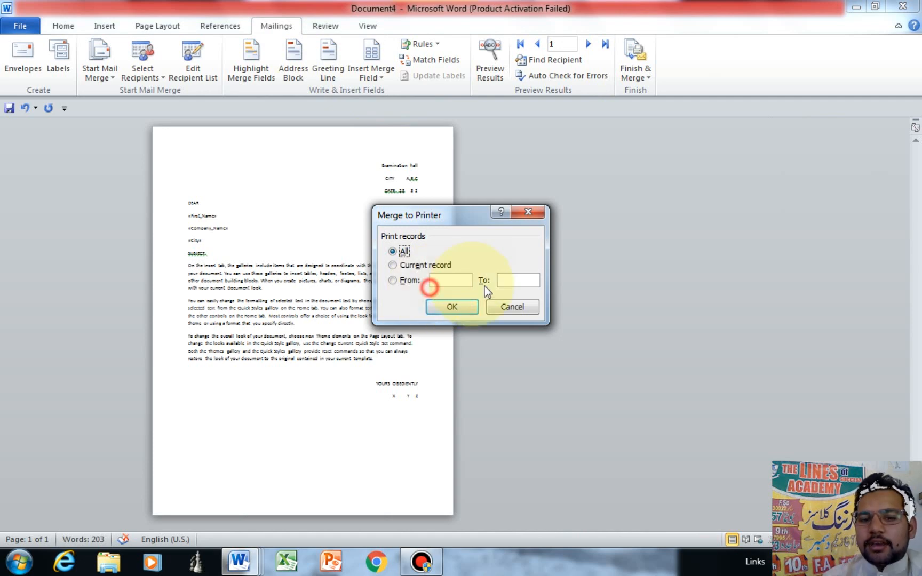
{"action": "left_click", "coordinate": [451, 280]}
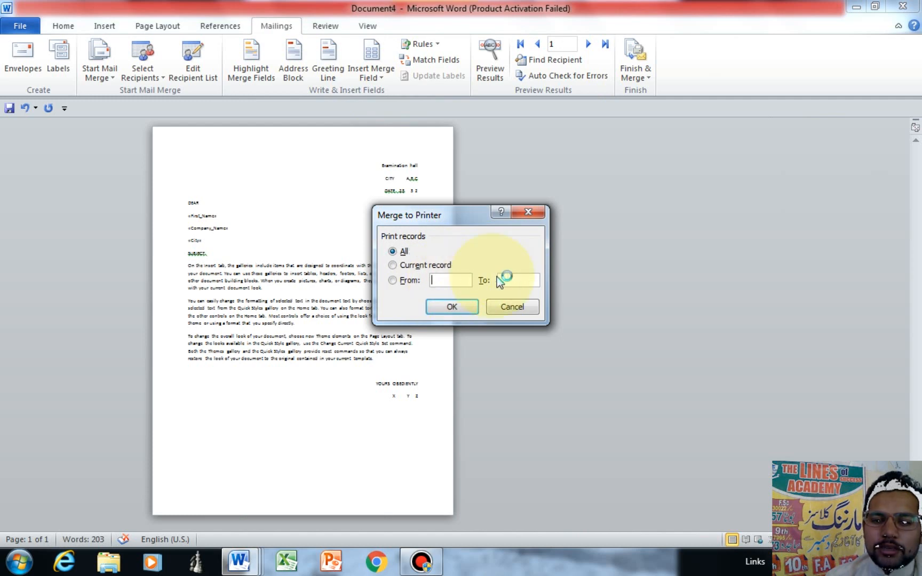
{"action": "left_click", "coordinate": [423, 566]}
{"action": "left_click", "coordinate": [629, 101]}
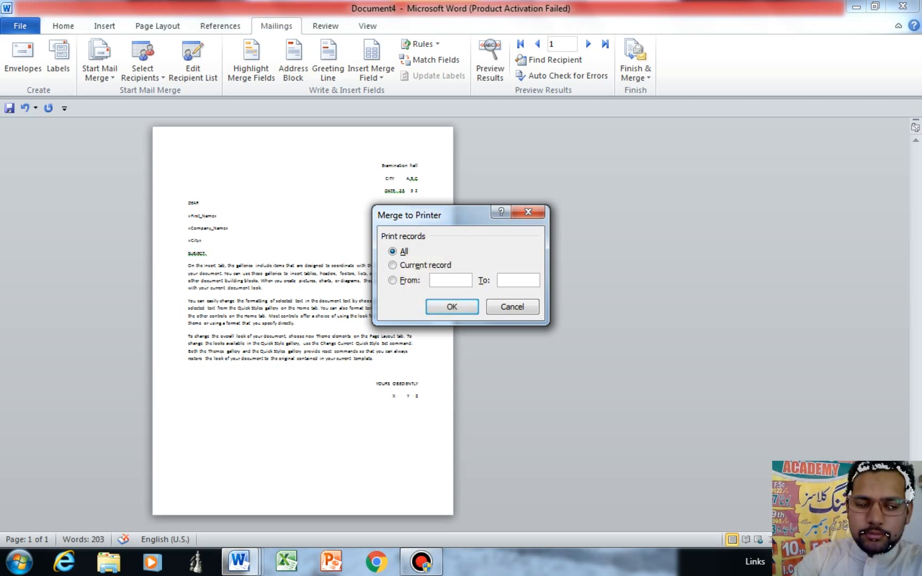
{"action": "type", "text": "5"}
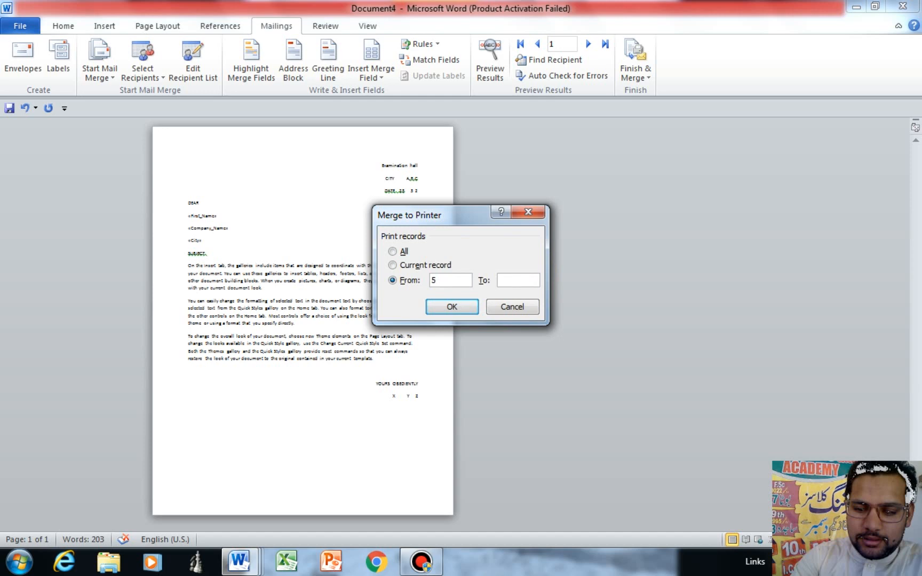
{"action": "type", "text": "10"}
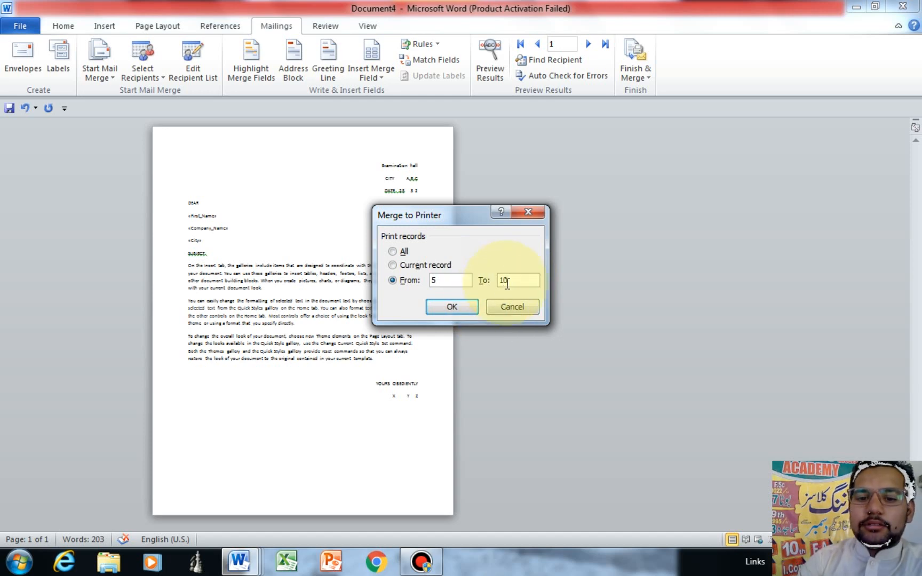
{"action": "key", "text": "BackSpace"}
{"action": "key", "text": "BackSpace"}
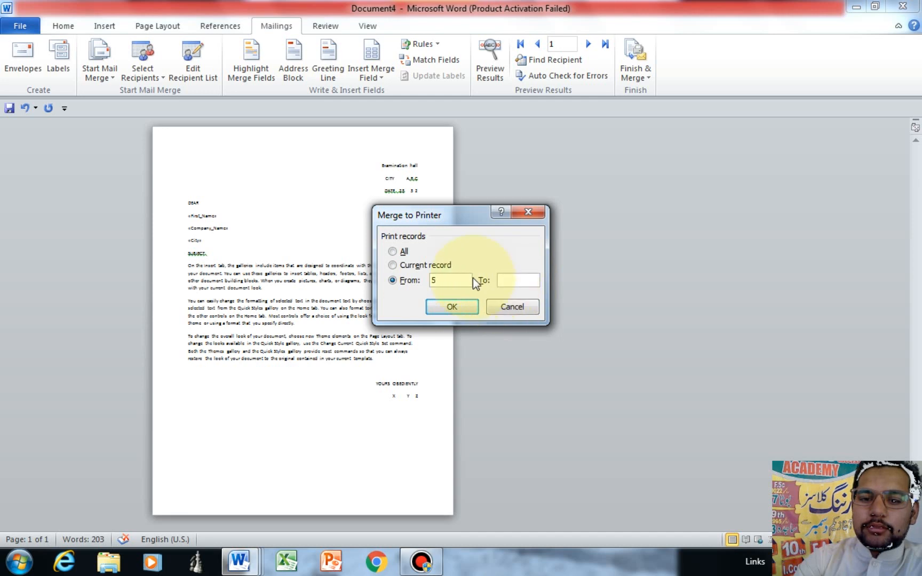
{"action": "left_click", "coordinate": [450, 280]}
{"action": "key", "text": "BackSpace"}
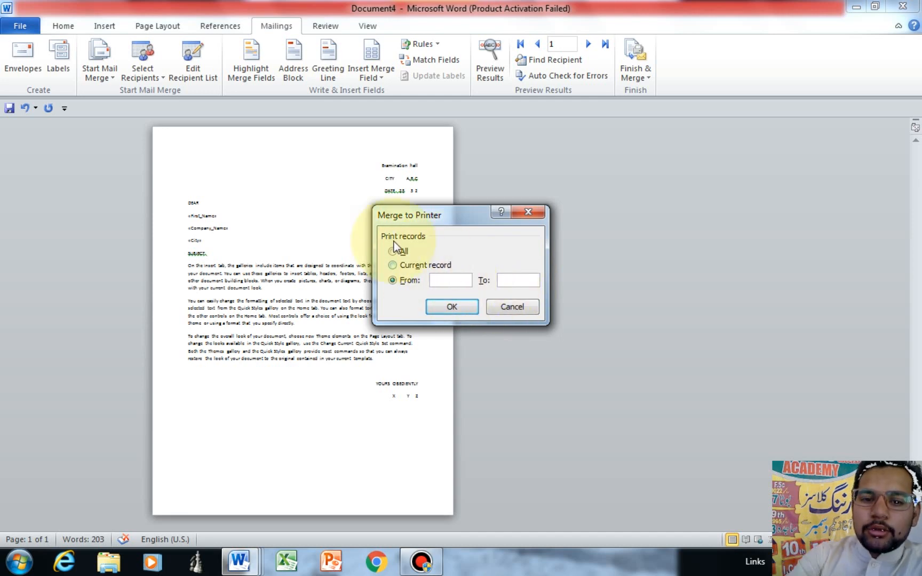
{"action": "left_click", "coordinate": [392, 250]}
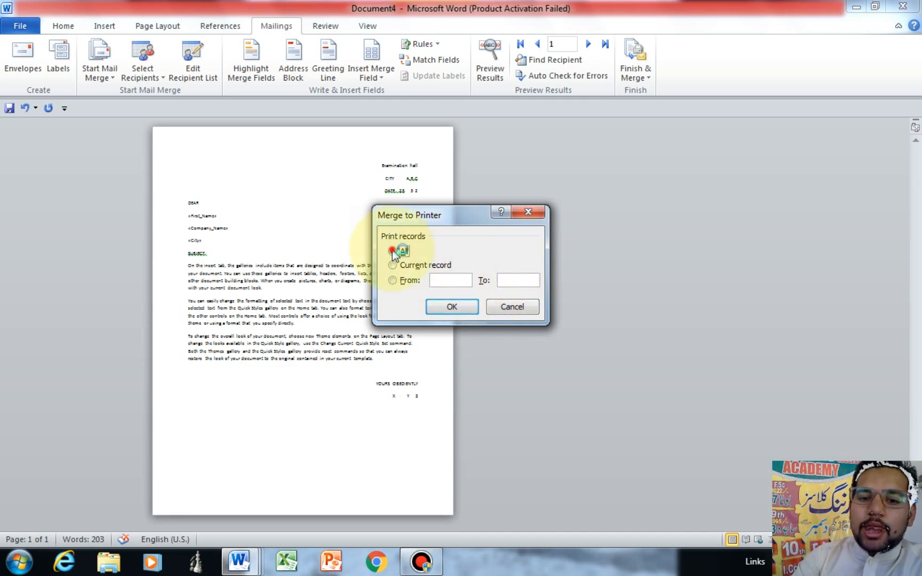
{"action": "left_click", "coordinate": [448, 308]}
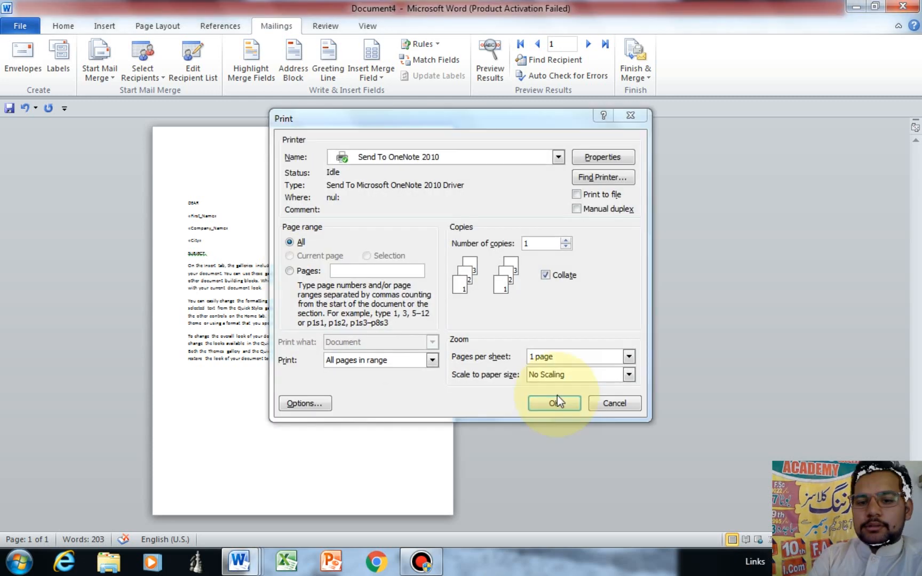
{"action": "left_click", "coordinate": [612, 404]}
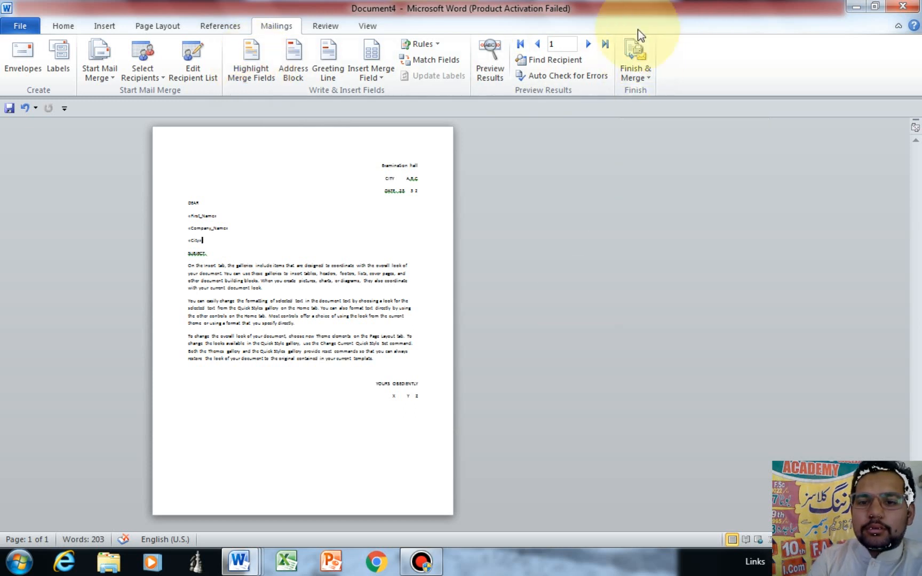
{"action": "left_click", "coordinate": [632, 60]}
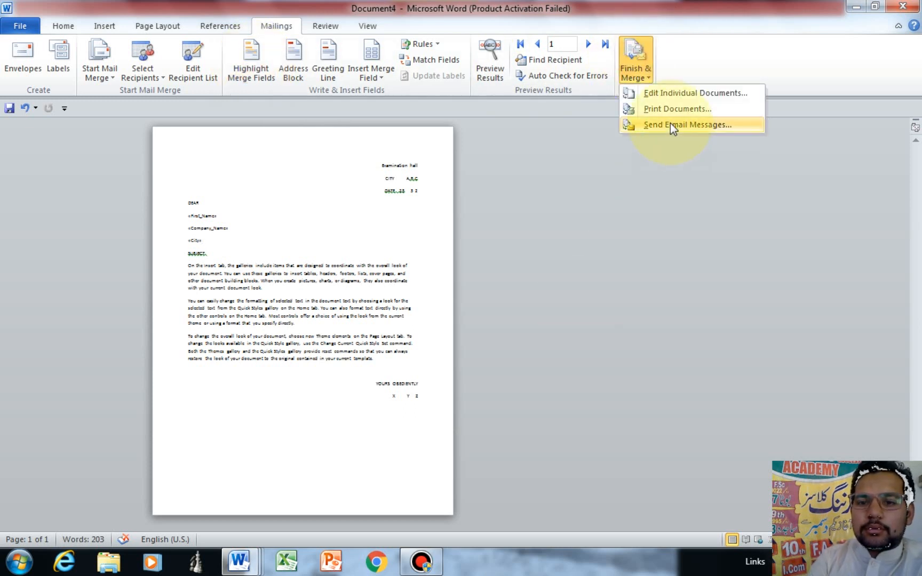
Step: Merge all records into Letters1 and scroll through the letters for A, B and C
{"action": "left_click", "coordinate": [672, 94]}
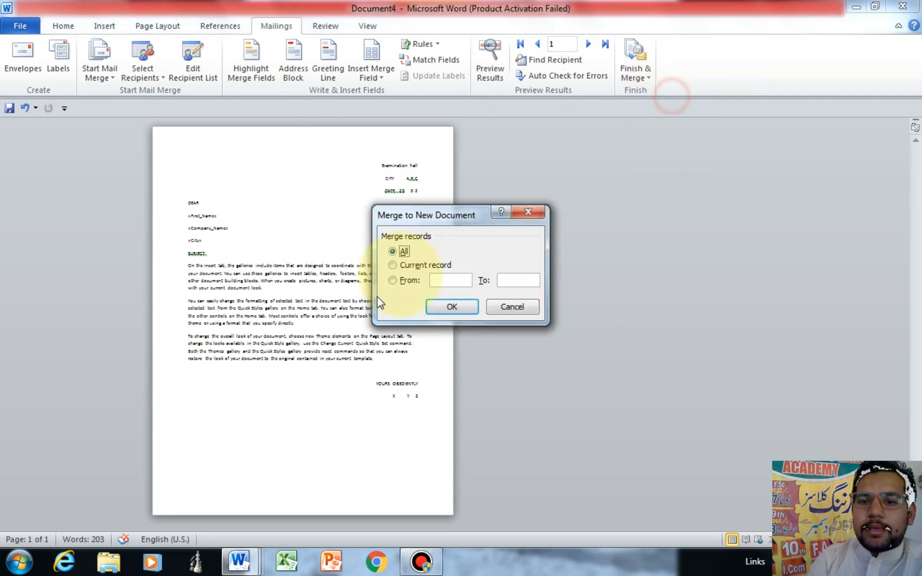
{"action": "left_click", "coordinate": [453, 307]}
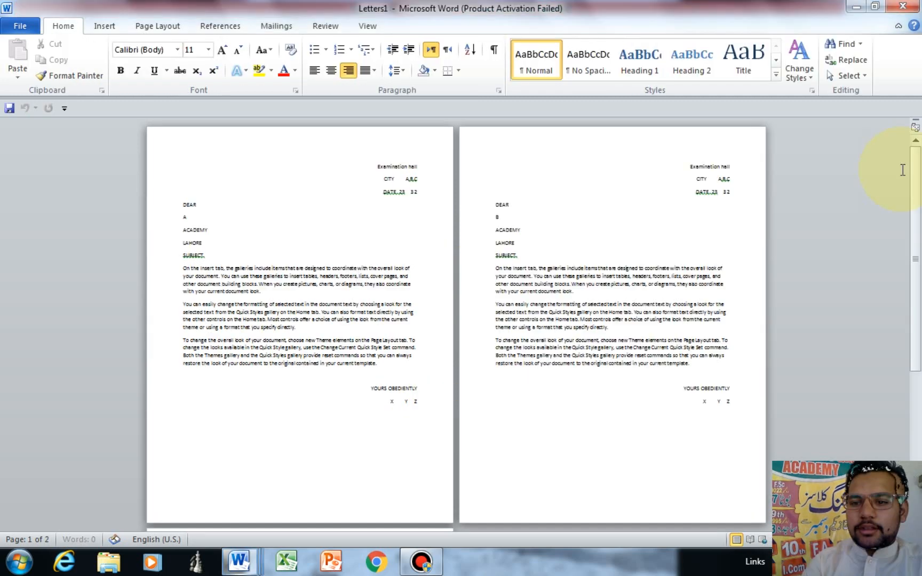
{"action": "left_click_drag", "start_coordinate": [915, 195], "coordinate": [917, 228]}
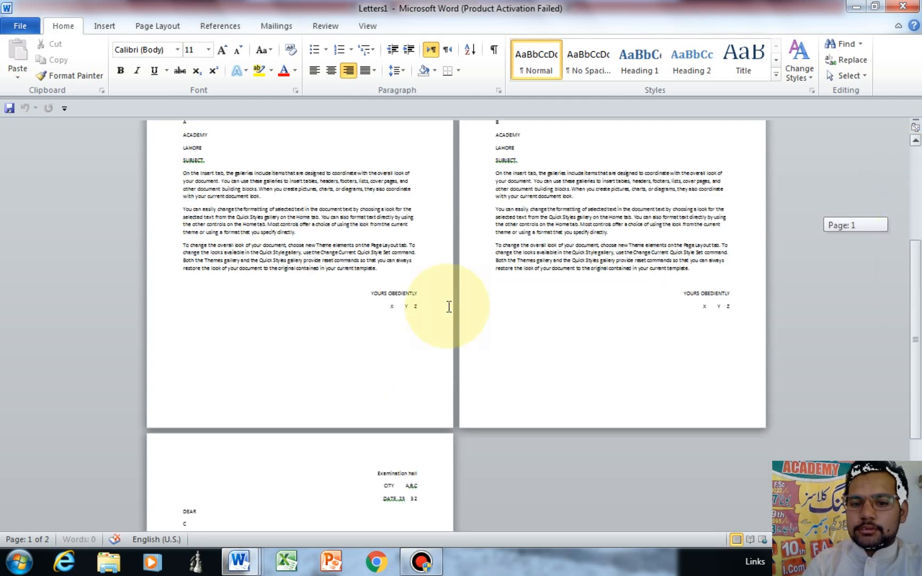
{"action": "scroll", "coordinate": [449, 307], "scroll_direction": "down", "scroll_amount": 4}
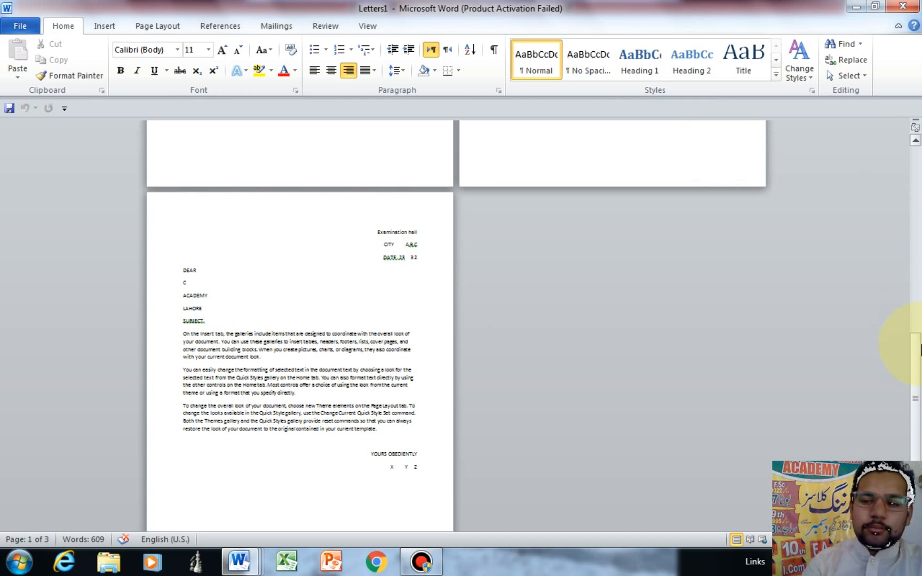
{"action": "left_click_drag", "start_coordinate": [919, 347], "coordinate": [918, 154]}
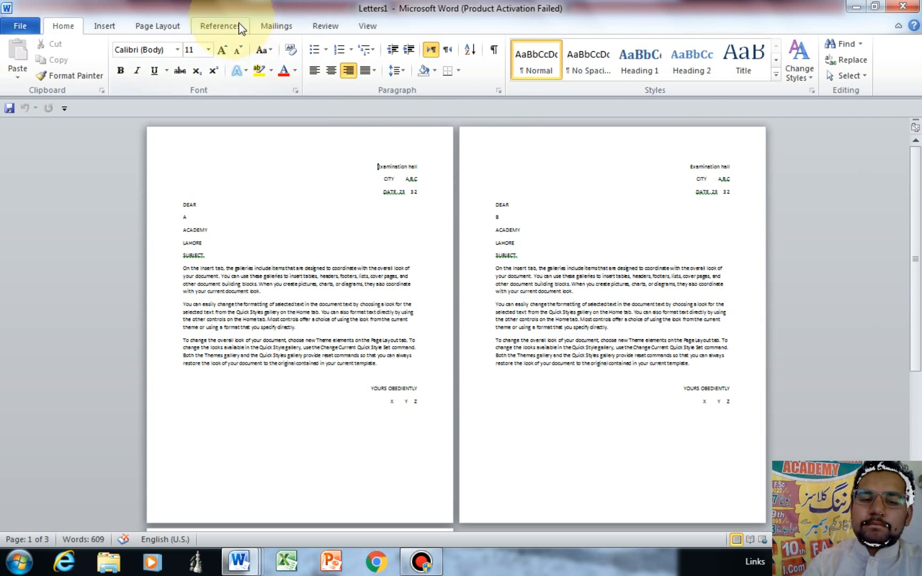
{"action": "left_click", "coordinate": [277, 26]}
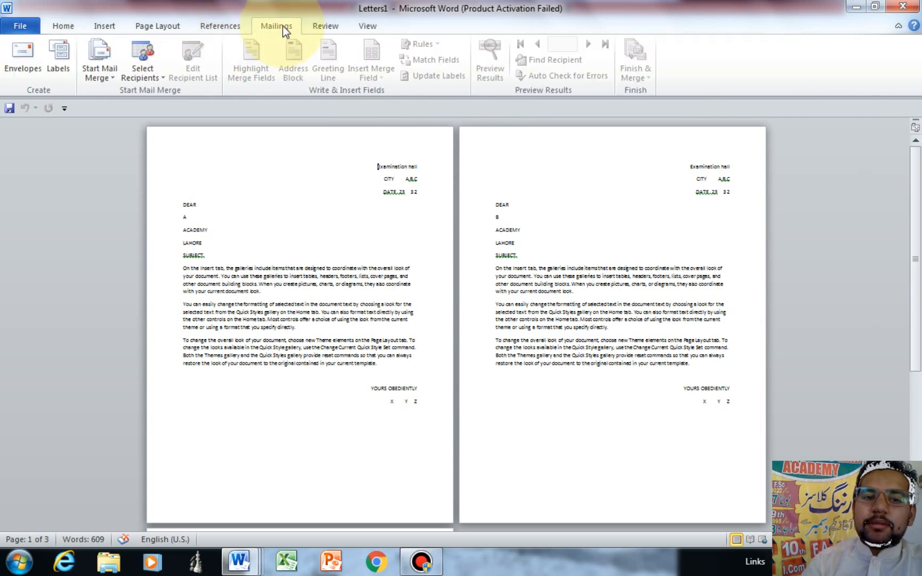
{"action": "left_click", "coordinate": [369, 27]}
{"action": "left_click", "coordinate": [332, 45]}
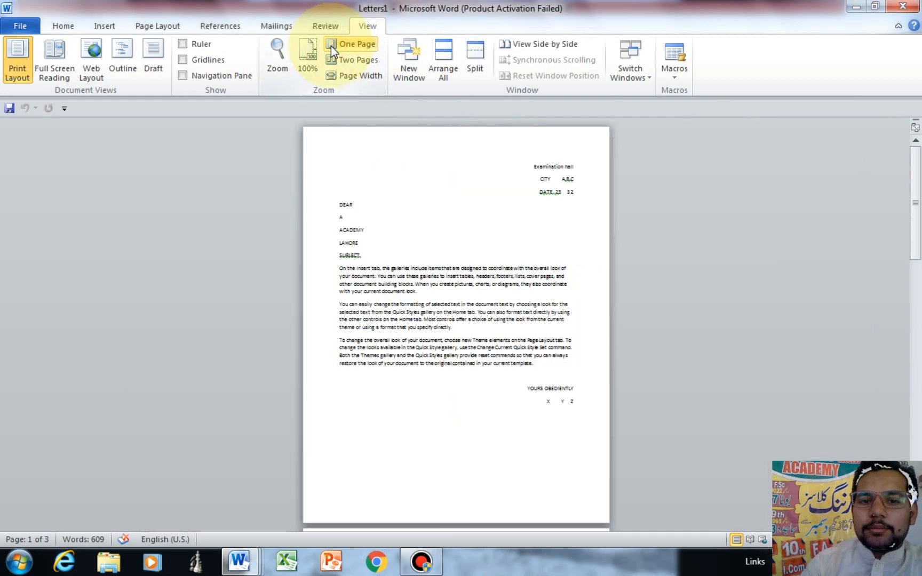
{"action": "left_click", "coordinate": [308, 53]}
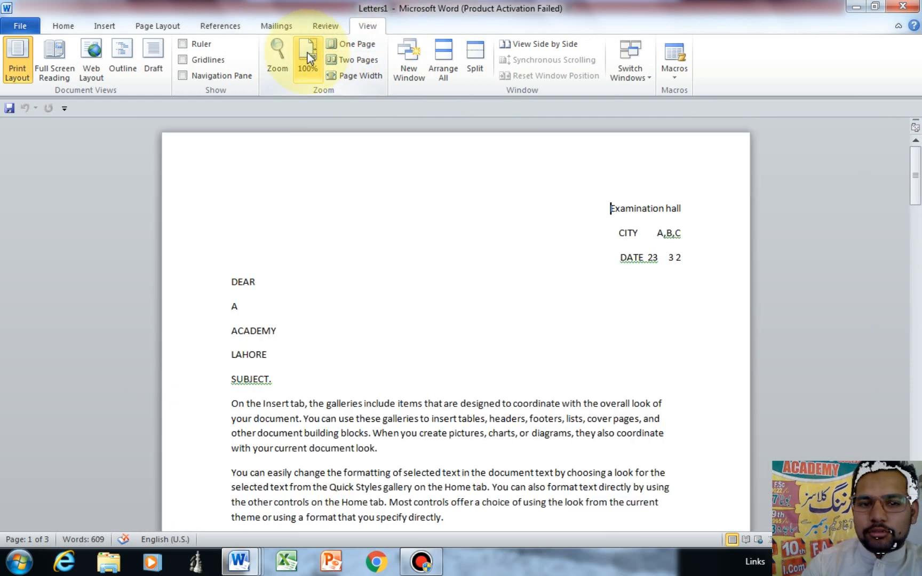
{"action": "mouse_move", "coordinate": [915, 156]}
{"action": "left_mouse_down"}
{"action": "mouse_move", "coordinate": [919, 205]}
{"action": "mouse_move", "coordinate": [915, 148]}
{"action": "left_mouse_up"}
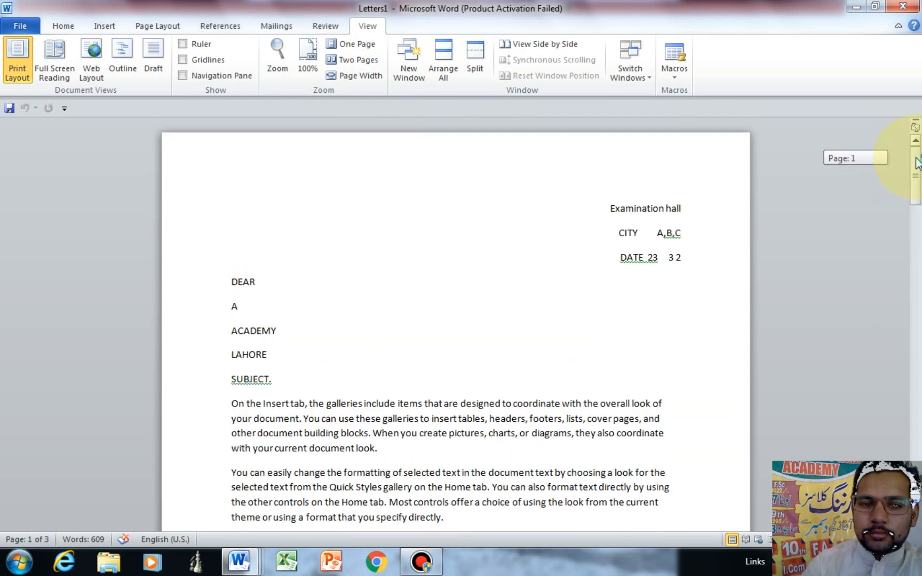
{"action": "left_click", "coordinate": [256, 314]}
{"action": "left_click_drag", "start_coordinate": [913, 195], "coordinate": [914, 243]}
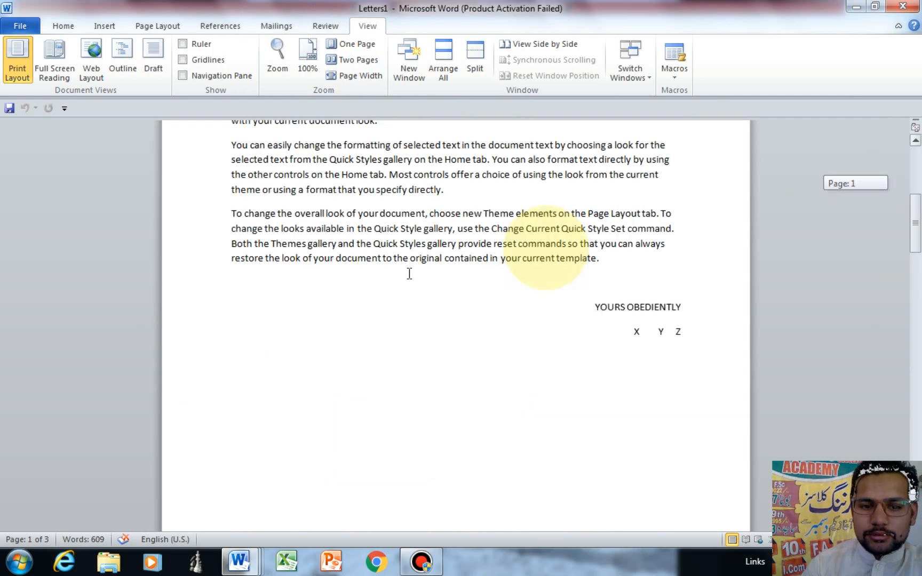
{"action": "scroll", "coordinate": [410, 274], "scroll_direction": "down", "scroll_amount": 5}
{"action": "scroll", "coordinate": [409, 274], "scroll_direction": "down", "scroll_amount": 3}
{"action": "left_click", "coordinate": [256, 226]}
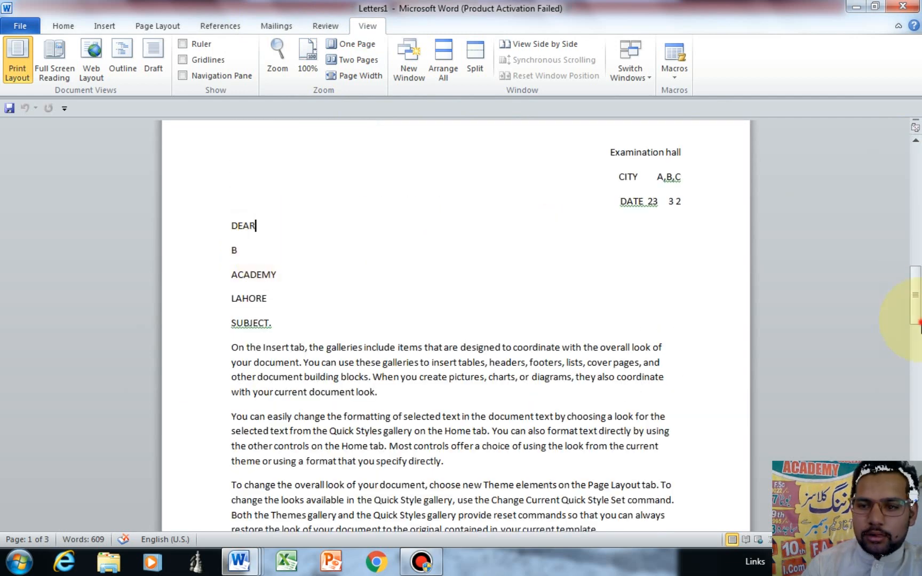
{"action": "left_click_drag", "start_coordinate": [919, 323], "coordinate": [919, 442]}
{"action": "left_click", "coordinate": [258, 196]}
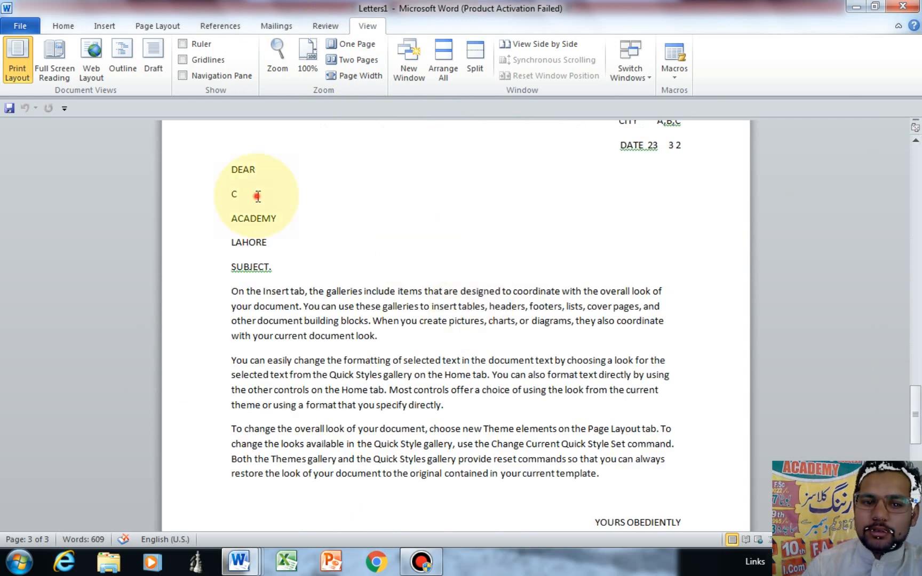